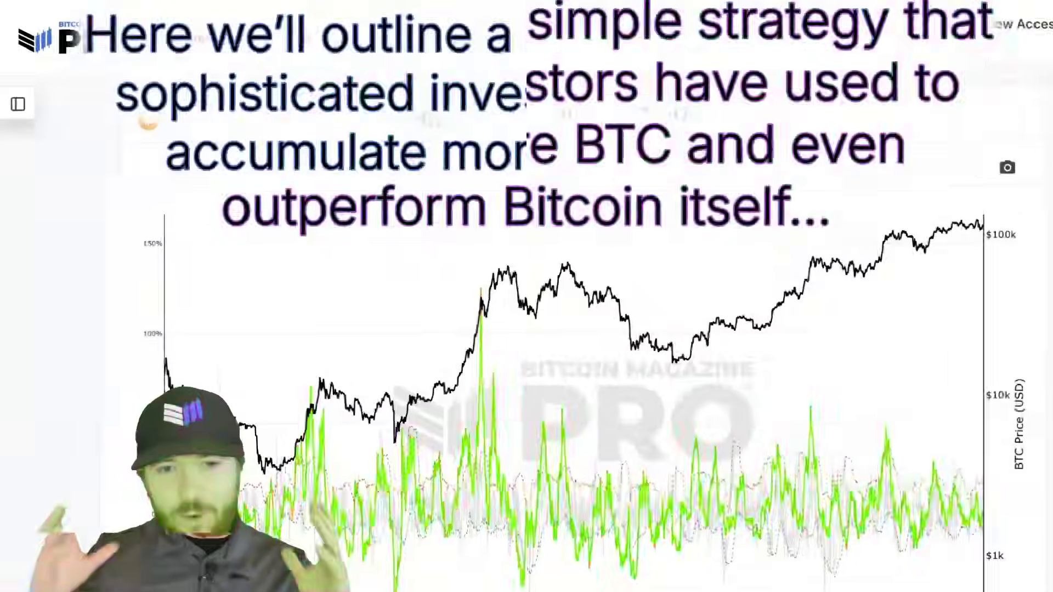
Clear the stray title selection and zoom the AASI chart in on the last few years.
drag(346, 118, 679, 120)
click(713, 123)
scroll(713, 123, down, 1)
scroll(714, 126, down, 2)
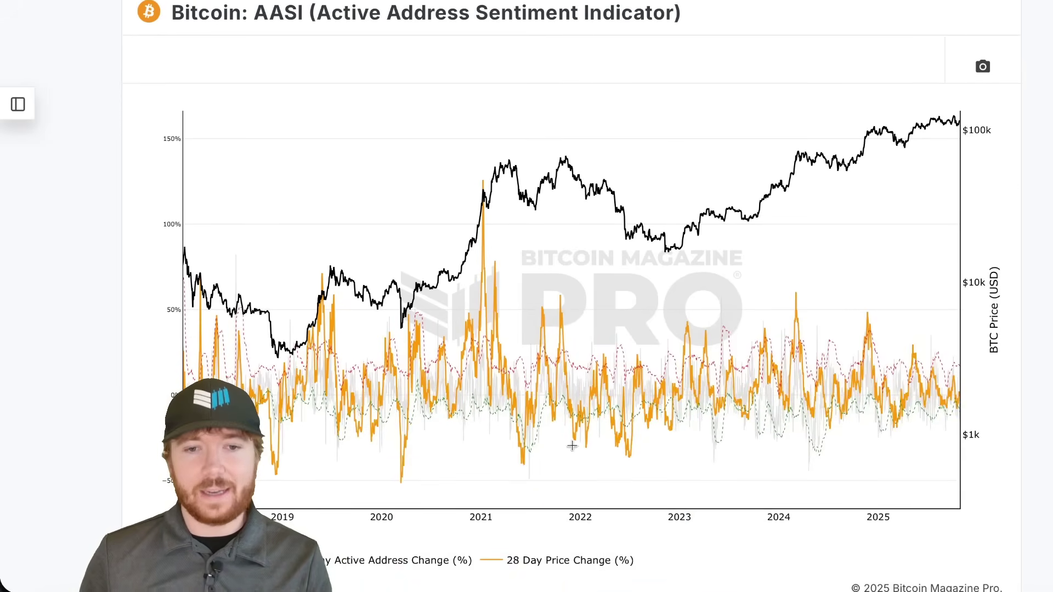
drag(700, 475, 1044, 117)
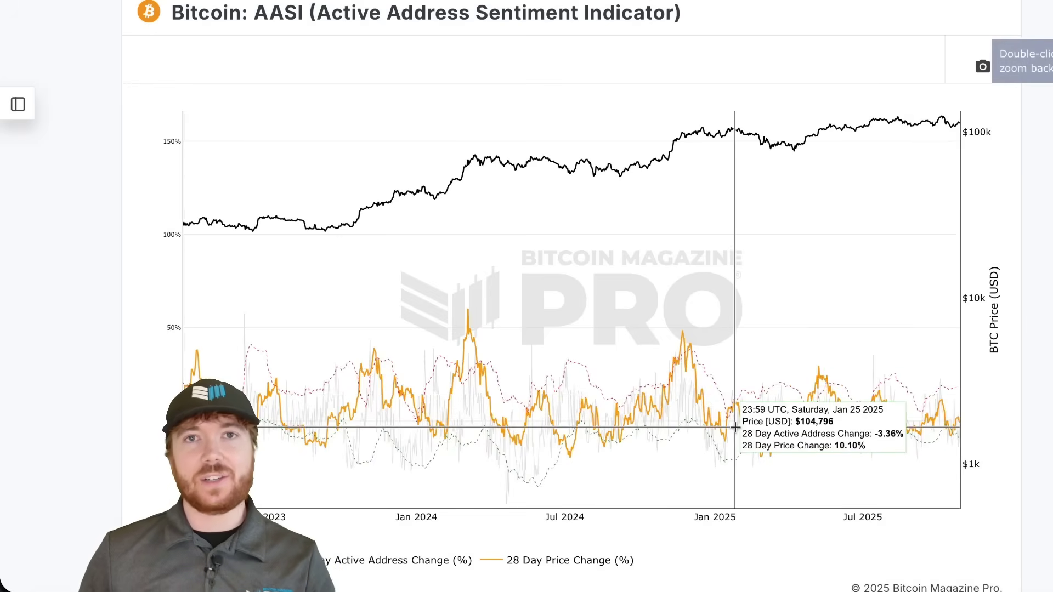
scroll(630, 493, down, 1)
Toggle the 28 Day Price Change and Active Address series, restoring both, then box-zoom to Jul 2024–Sep 2025.
click(531, 561)
click(532, 560)
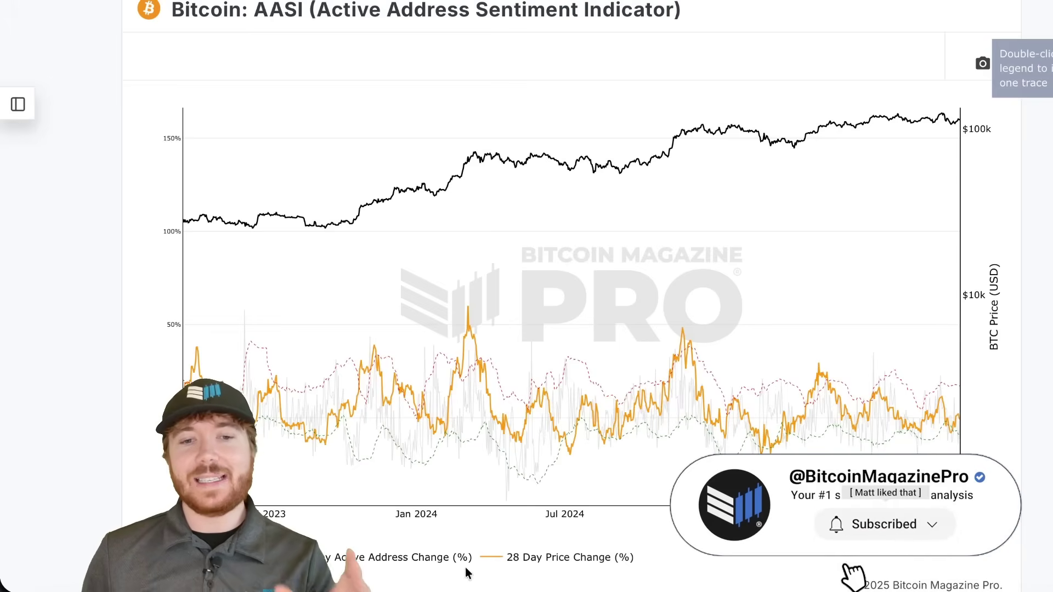
double_click(401, 560)
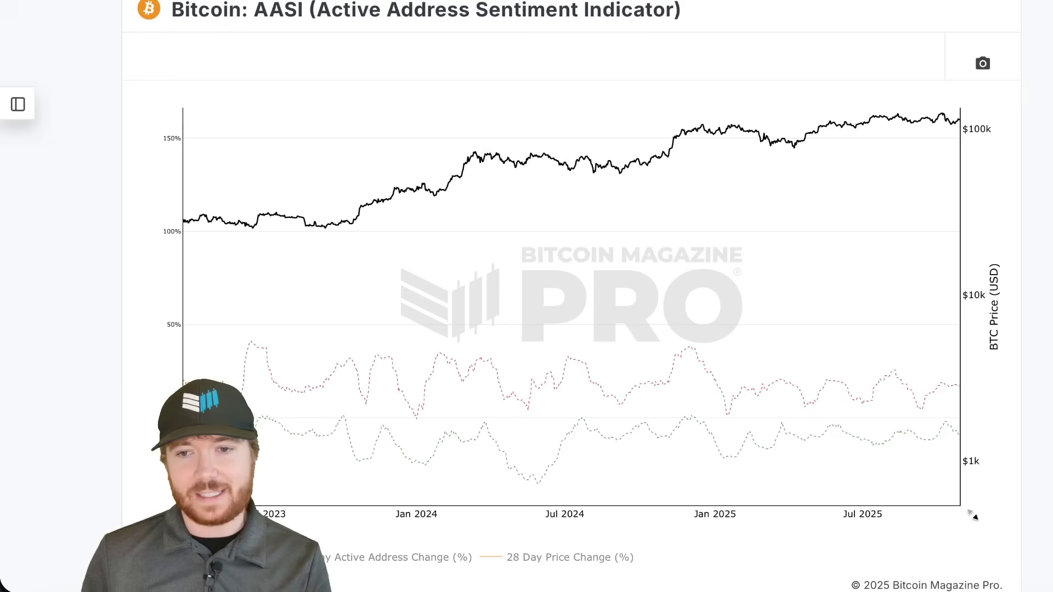
click(404, 557)
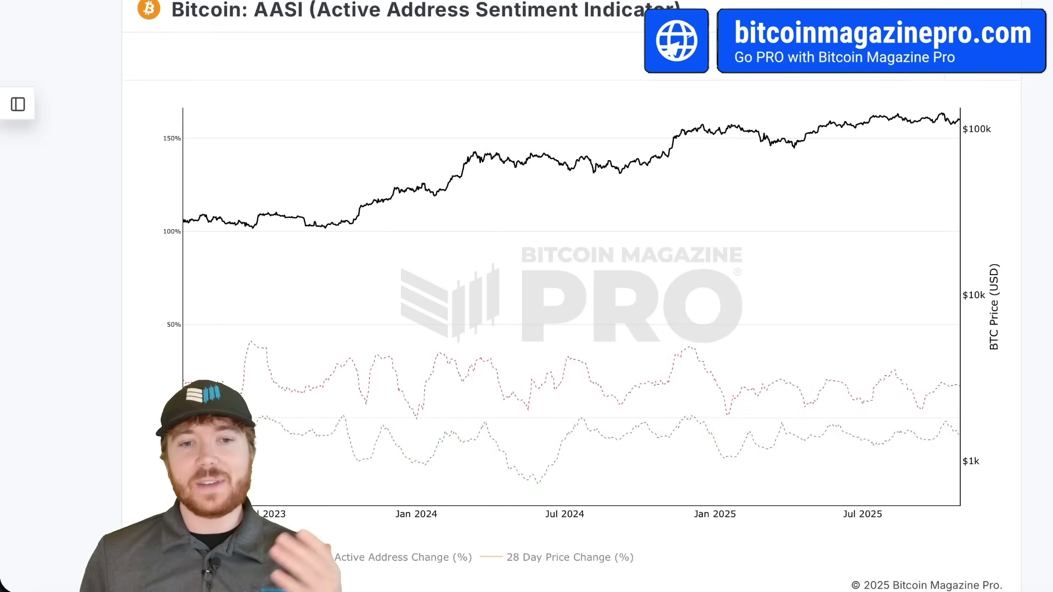
click(343, 557)
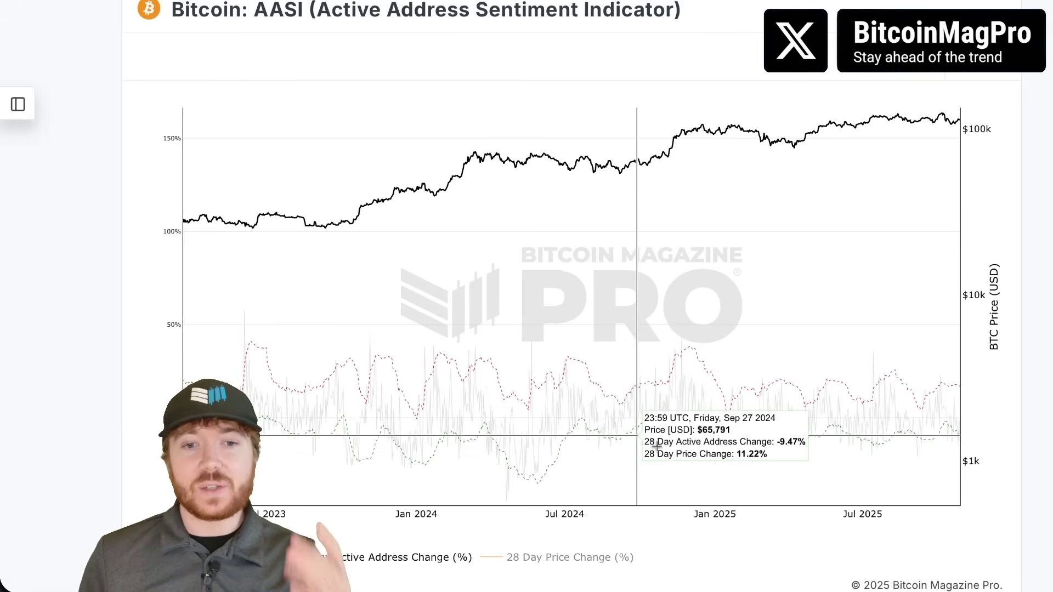
scroll(630, 452, down, 1)
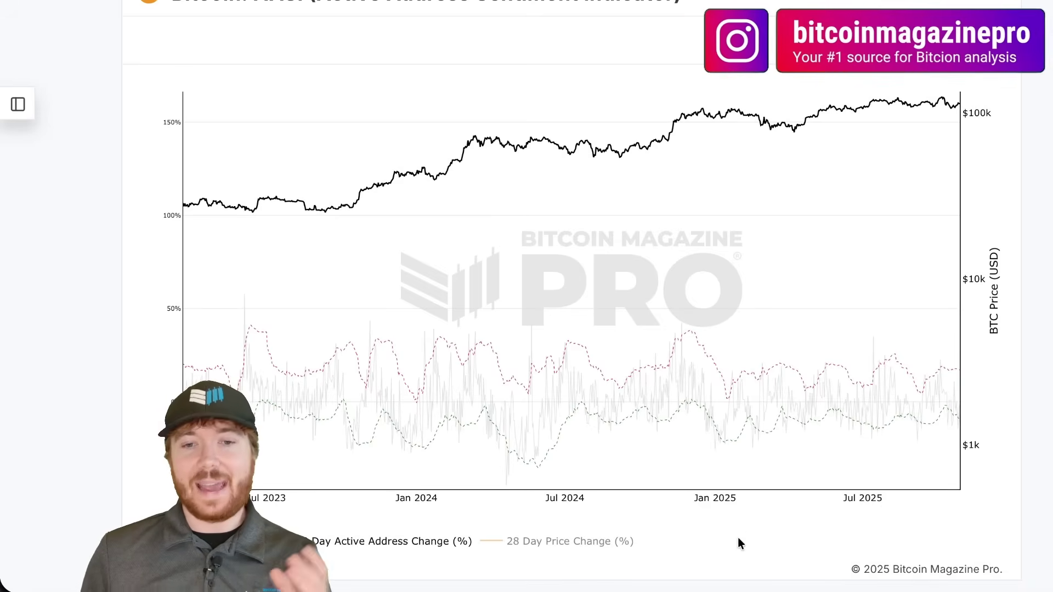
scroll(737, 518, up, 2)
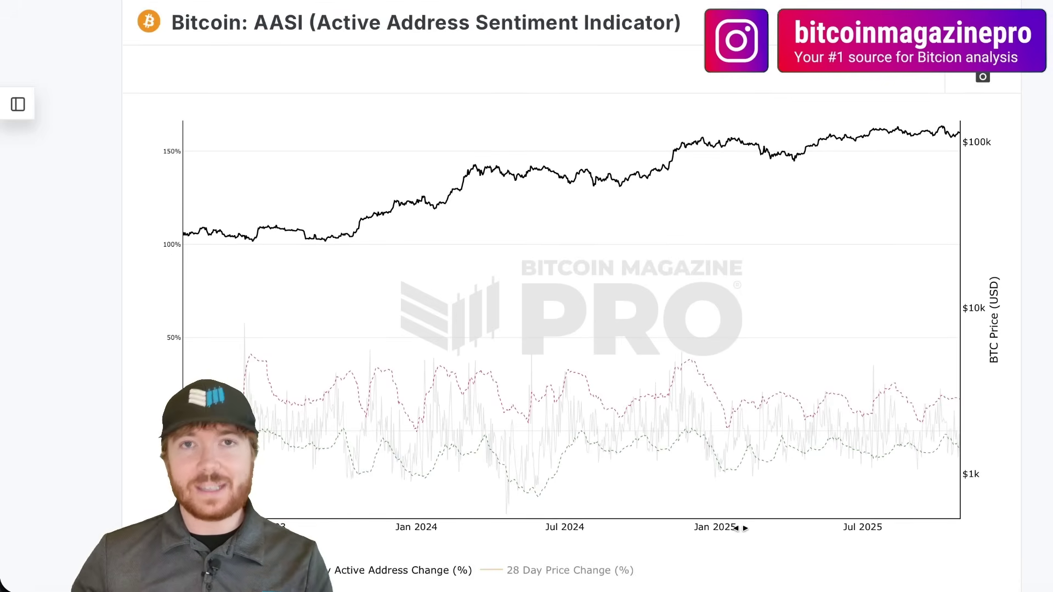
click(582, 573)
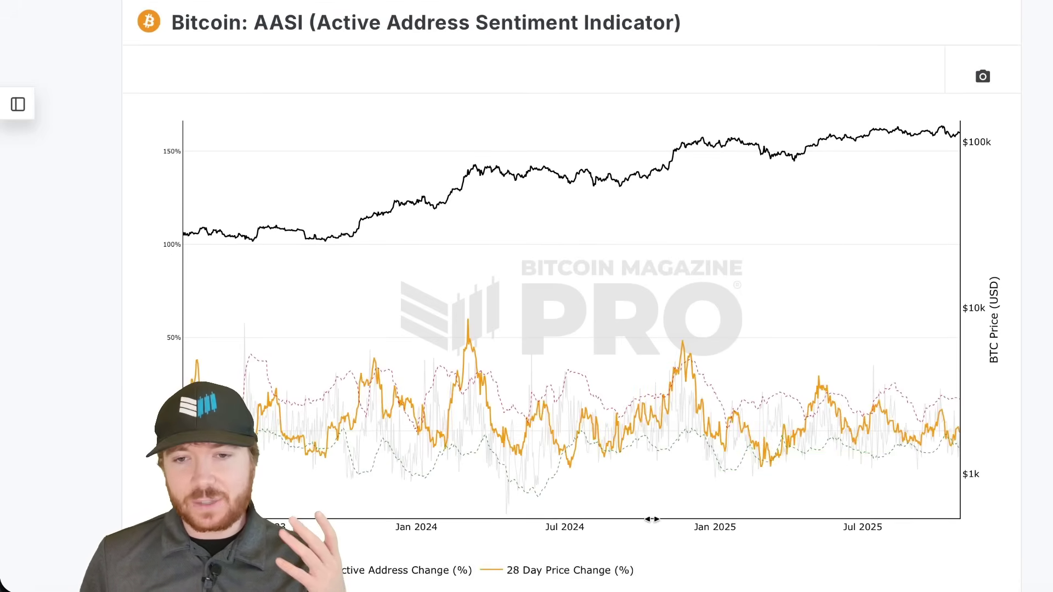
mouse_move(505, 517)
mouse_down()
mouse_move(965, 513)
mouse_move(966, 442)
mouse_move(974, 582)
mouse_up()
Box-zoom to mid-March through early July 2025, then reset the chart to full history.
scroll(966, 425, down, 1)
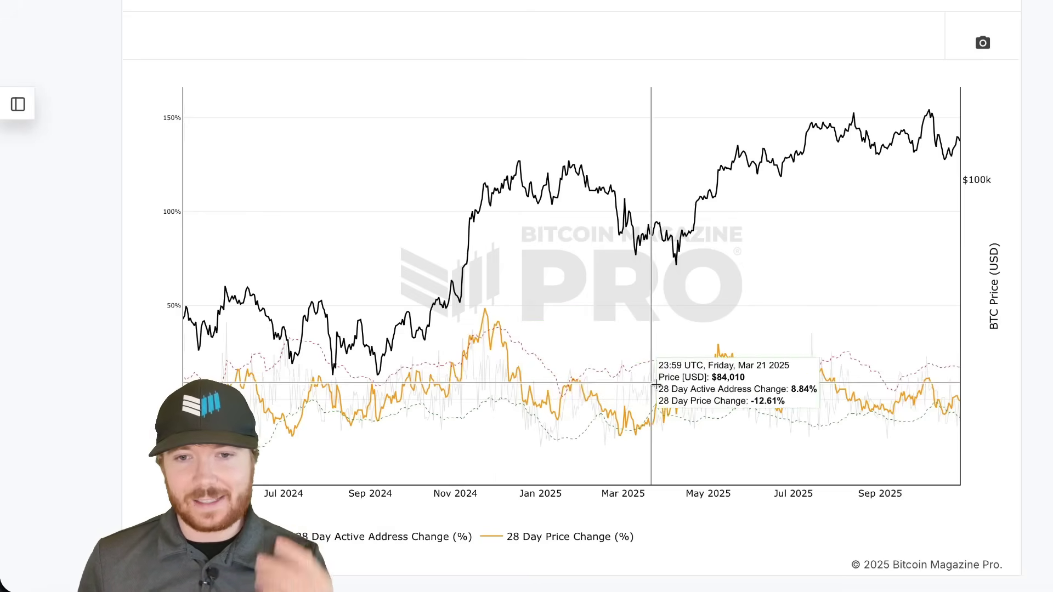
drag(639, 445, 794, 417)
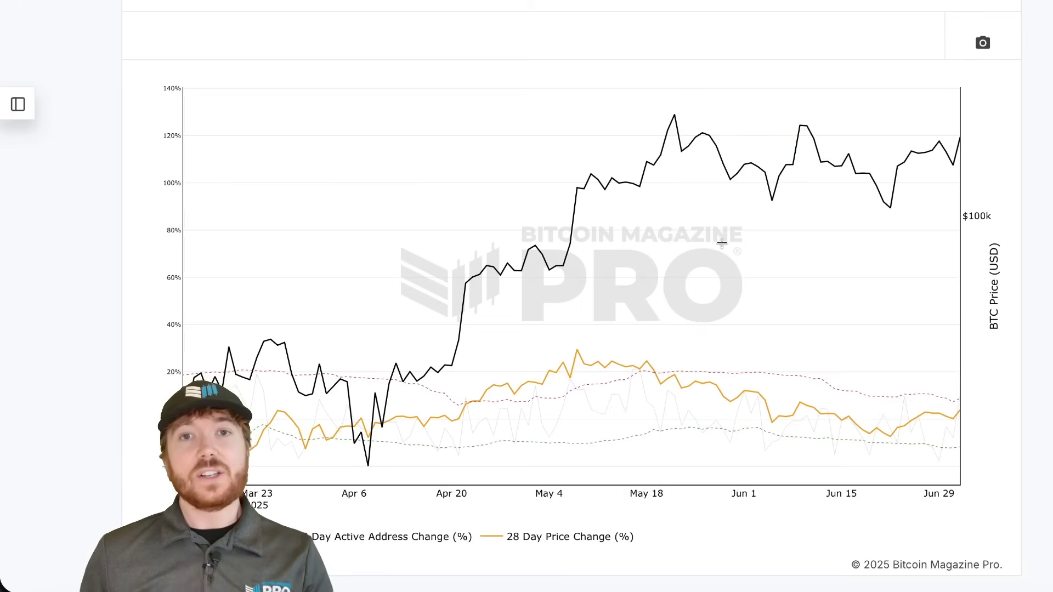
double_click(658, 300)
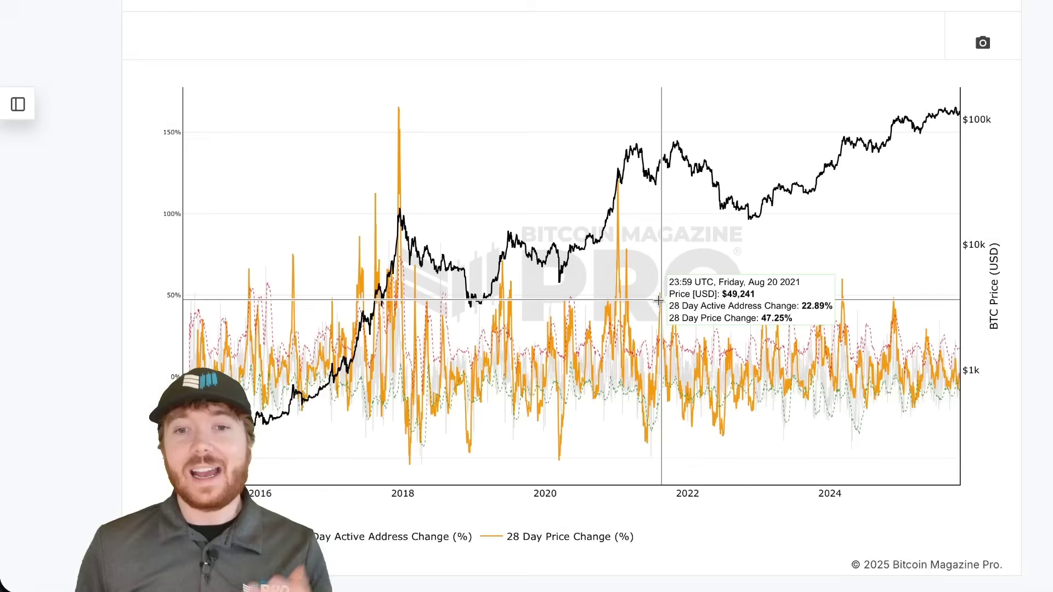
Narrow the time range to 2022 onward and rescale the BTC price axis to $10k–$100k.
drag(110, 496, 181, 503)
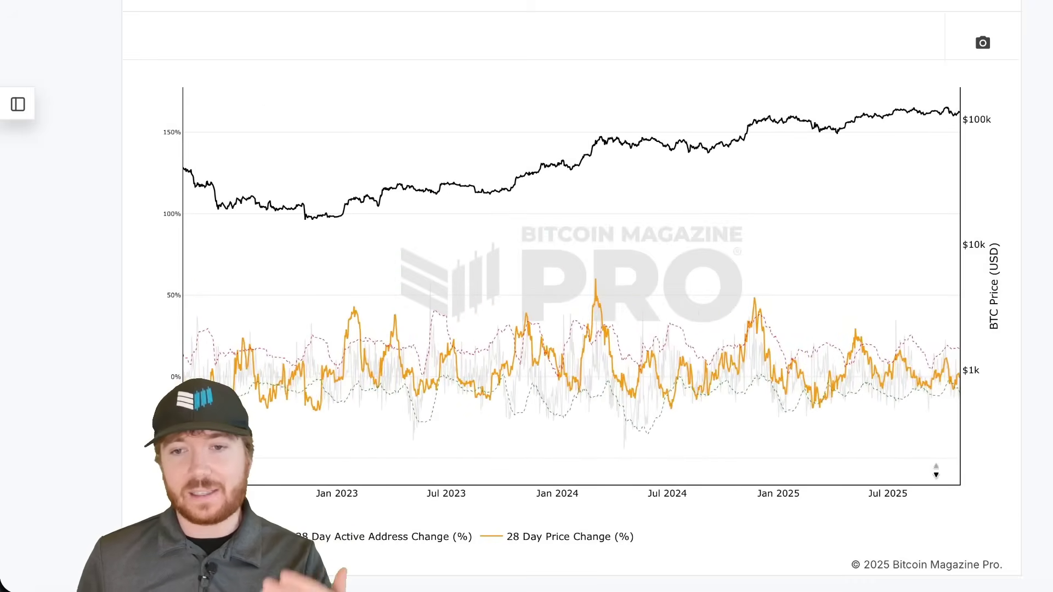
drag(968, 475, 969, 564)
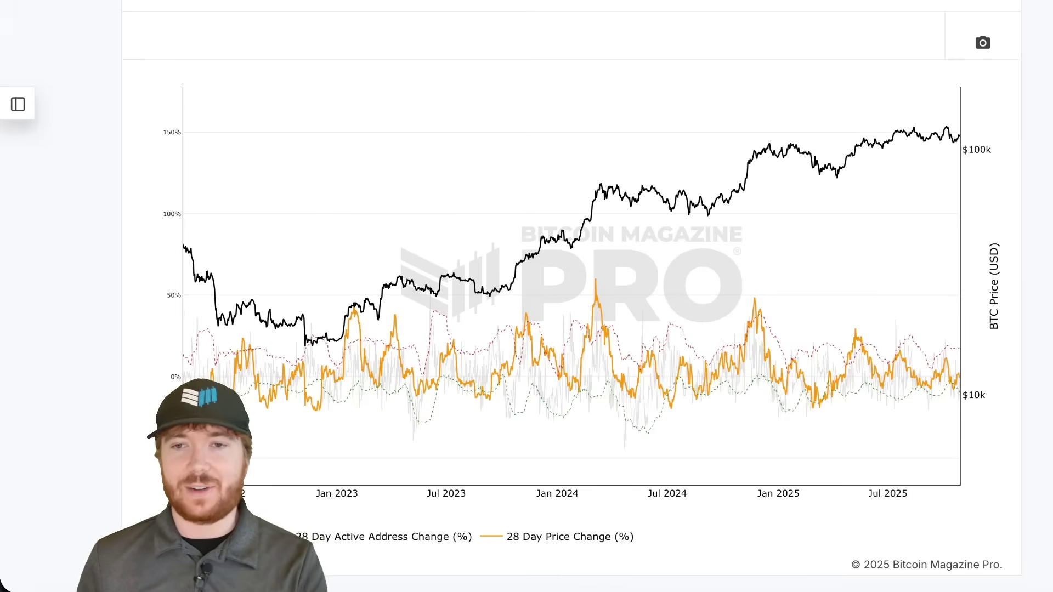
scroll(1050, 398, up, 1)
scroll(570, 296, up, 2)
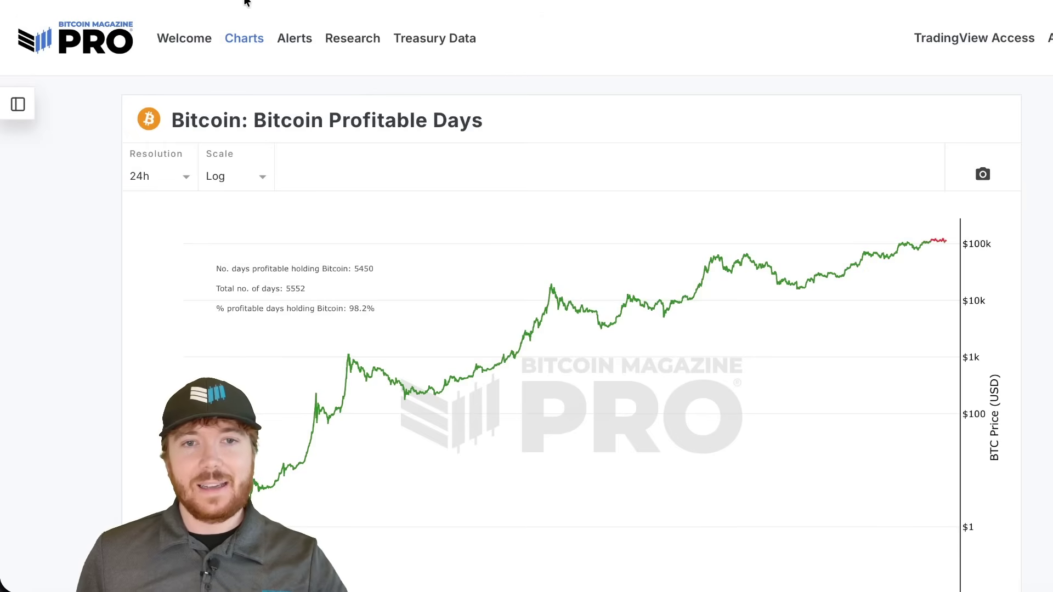
Scroll through the Bitcoin Profitable Days chart showing 5450 of 5552 days profitable (98.2%).
scroll(254, 89, down, 1)
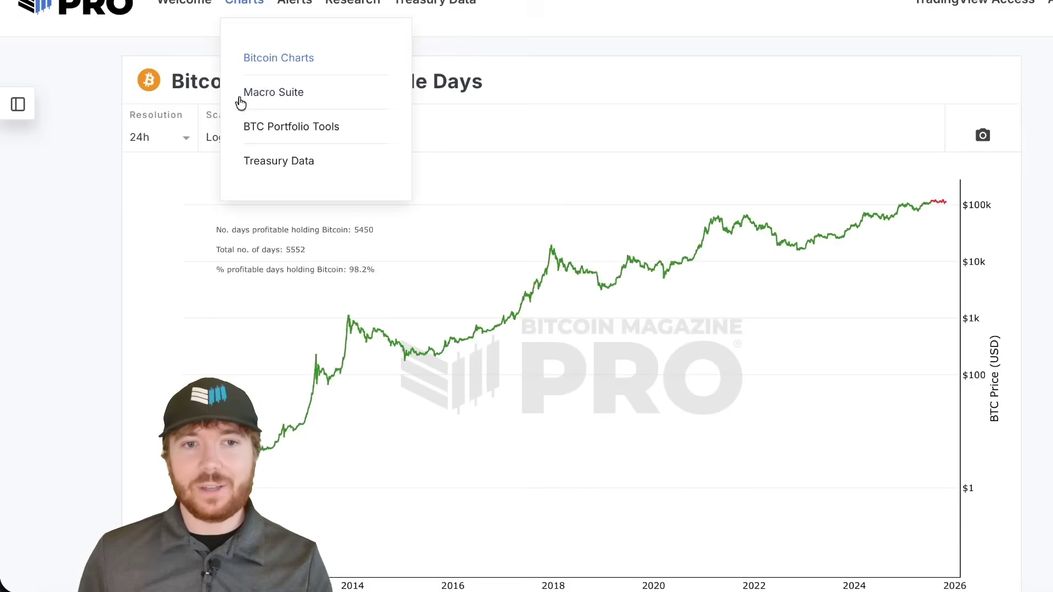
scroll(105, 156, down, 1)
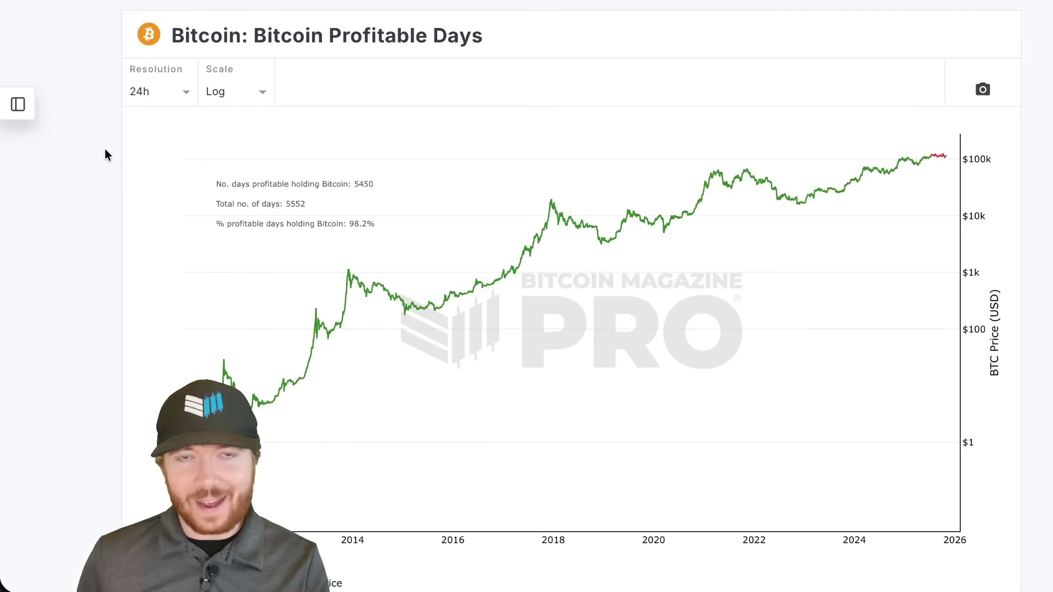
scroll(106, 154, down, 1)
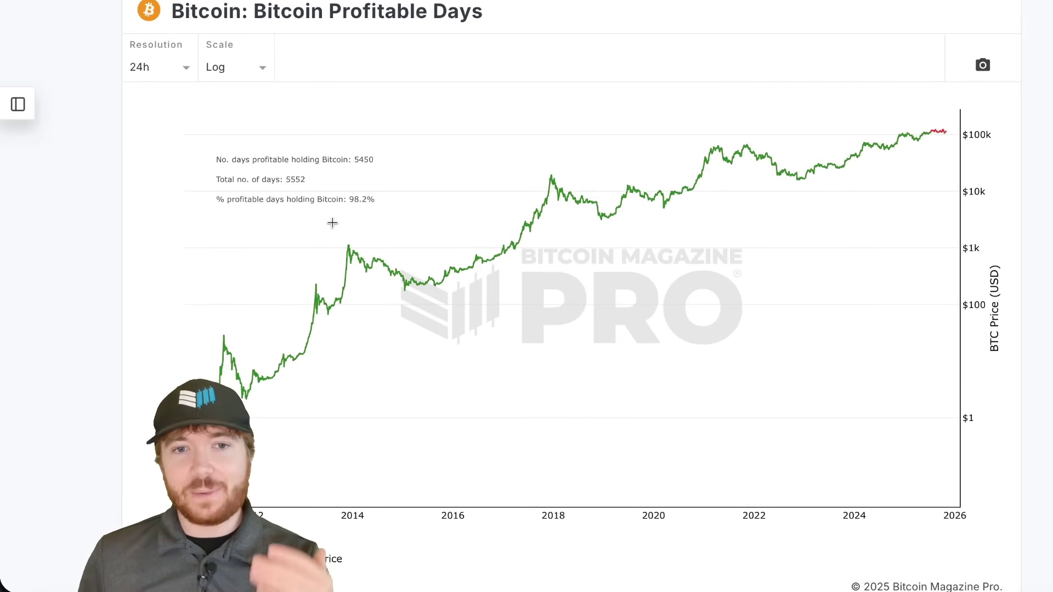
mouse_move(372, 285)
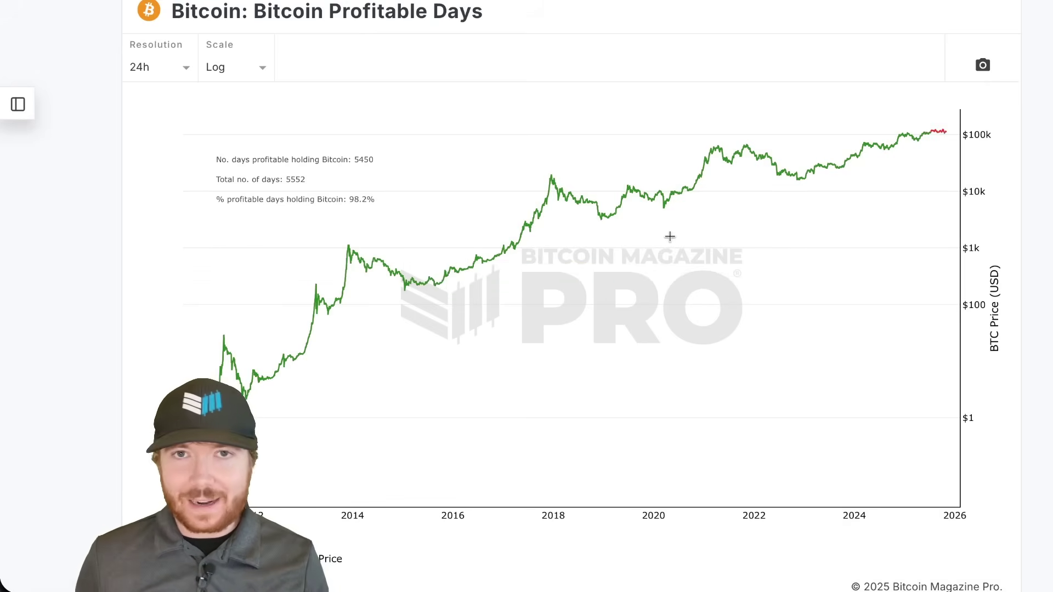
scroll(581, 181, up, 1)
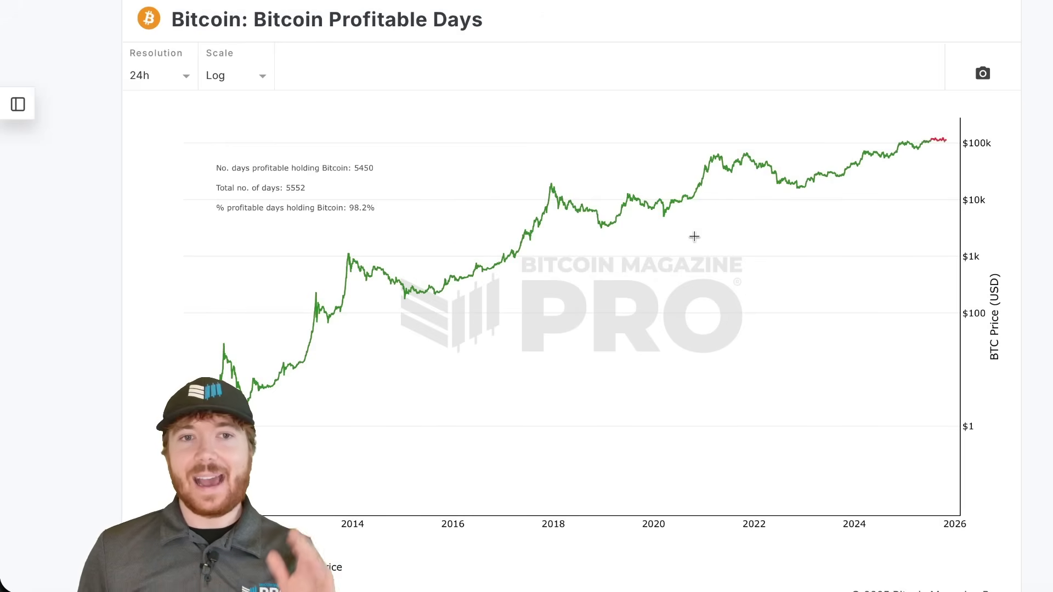
scroll(694, 236, down, 1)
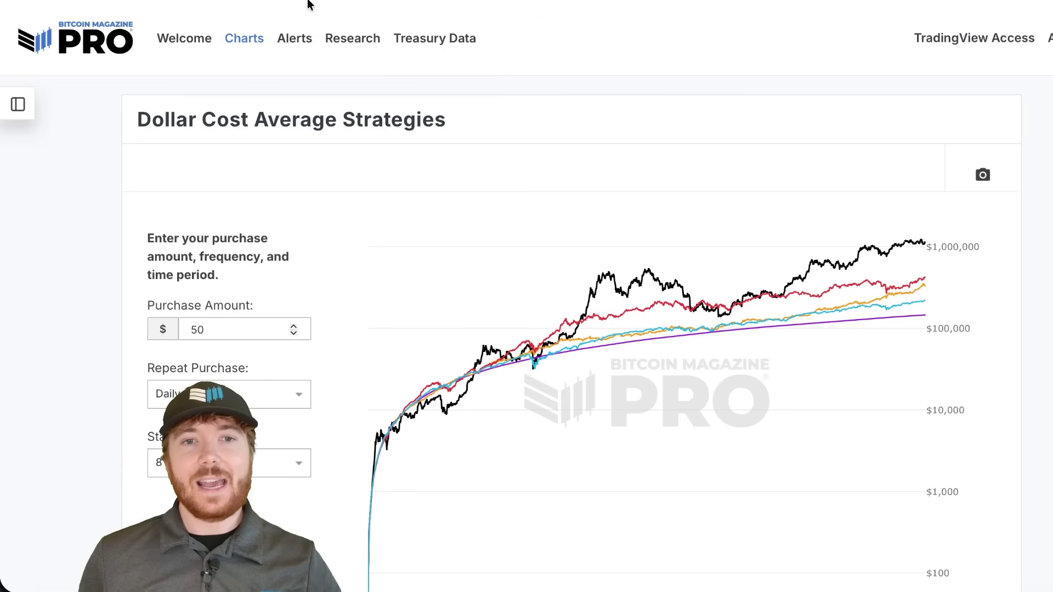
Read values on the $50 daily, 8-year DCA chart comparing BTC, USD, Gold, AAPL and DJI.
scroll(147, 153, down, 1)
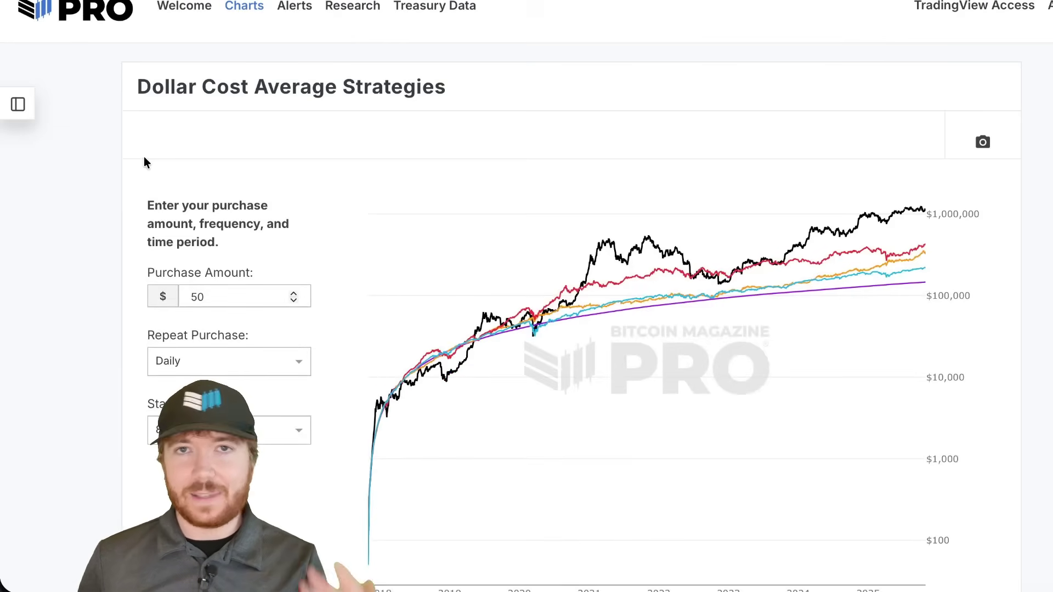
scroll(150, 152, down, 1)
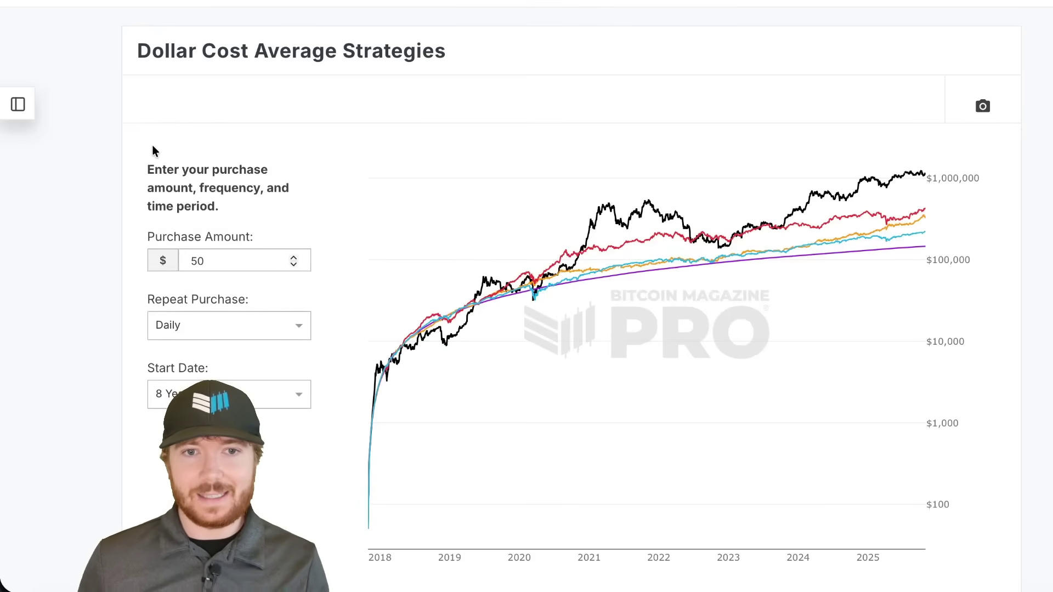
scroll(153, 144, down, 1)
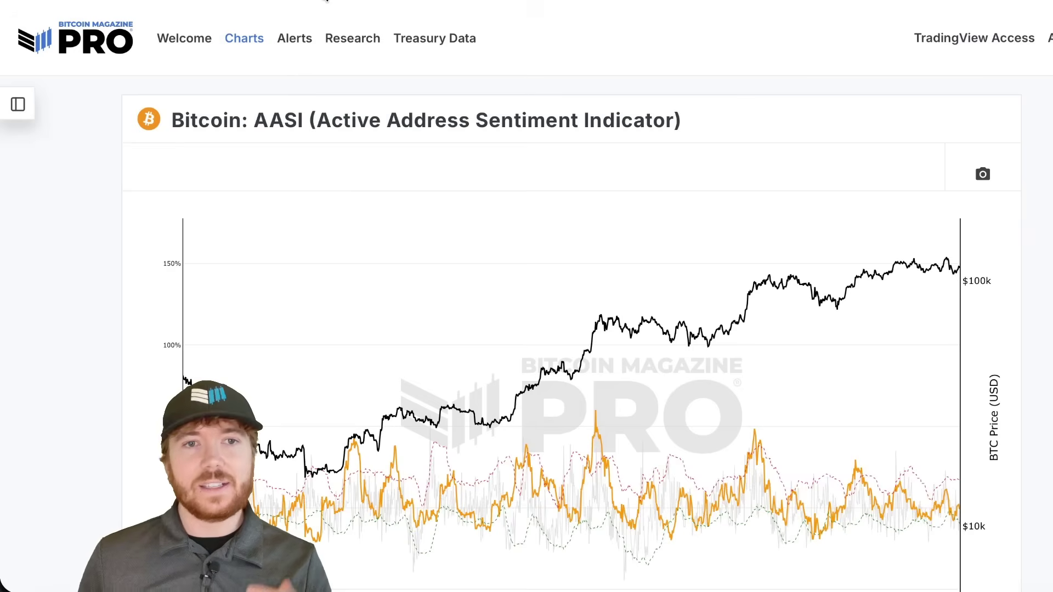
click(307, 2)
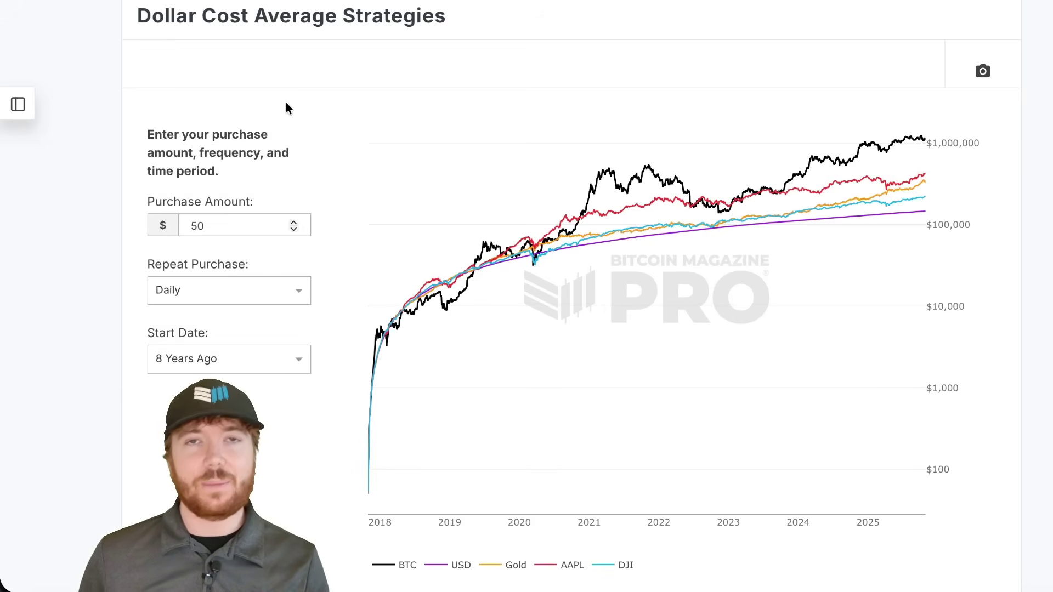
mouse_move(587, 164)
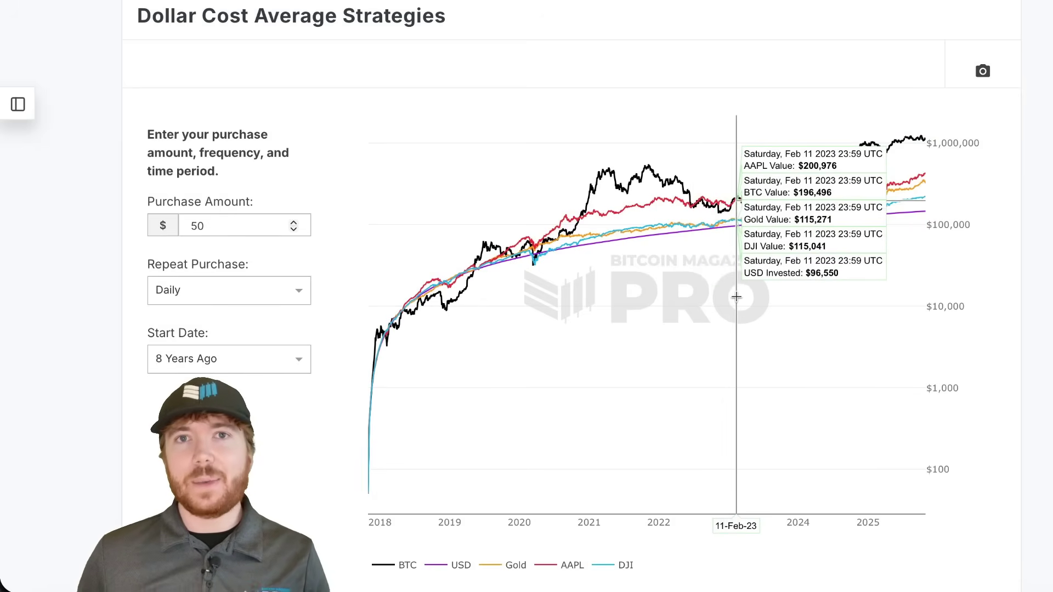
scroll(736, 297, down, 1)
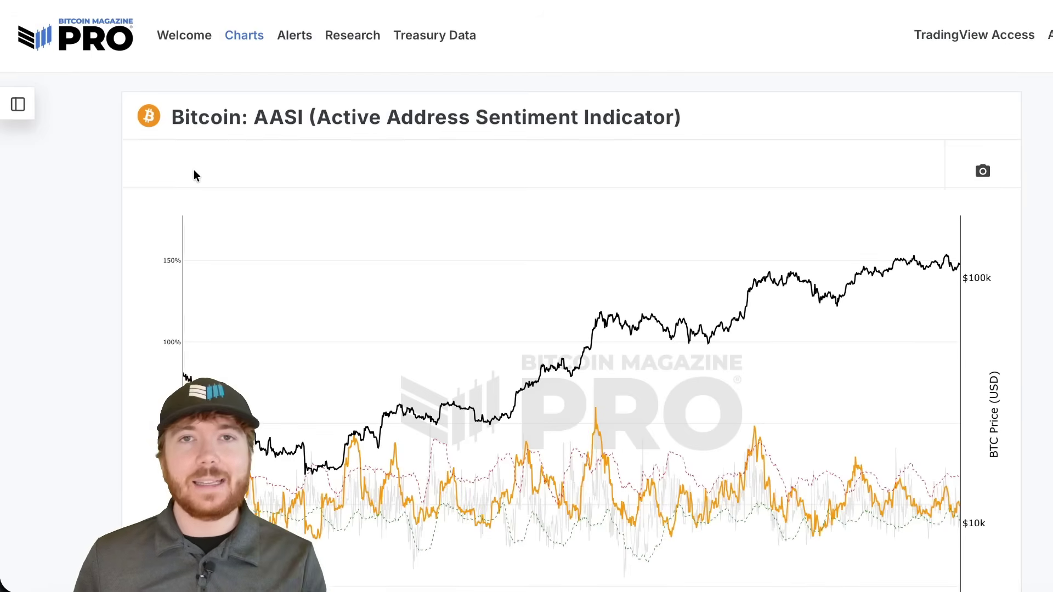
Scroll down the AASI page to reach the Golden Ratio Multiplier chart on a Log scale.
scroll(192, 172, down, 2)
scroll(191, 159, down, 1)
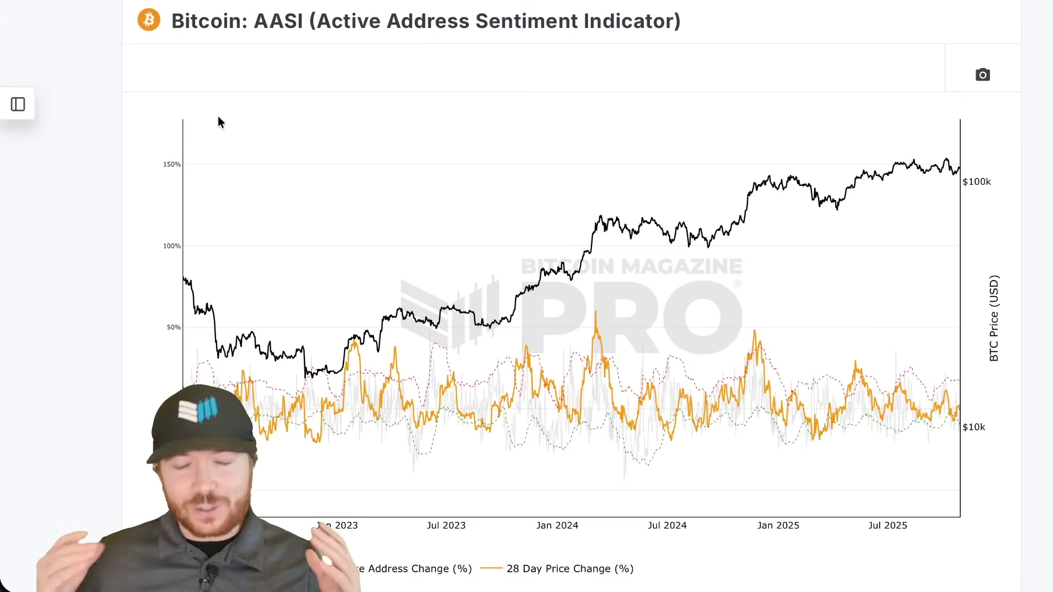
scroll(203, 60, down, 1)
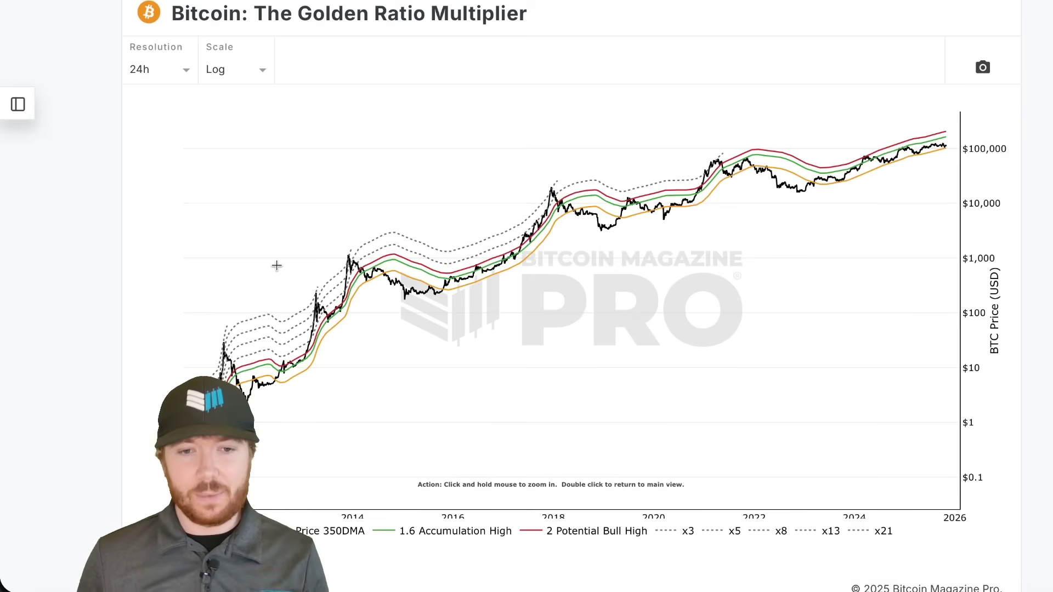
Hide the 1.6, 2, x3, x5, x8, x13 and x21 lines, leaving price and 350DMA.
click(450, 553)
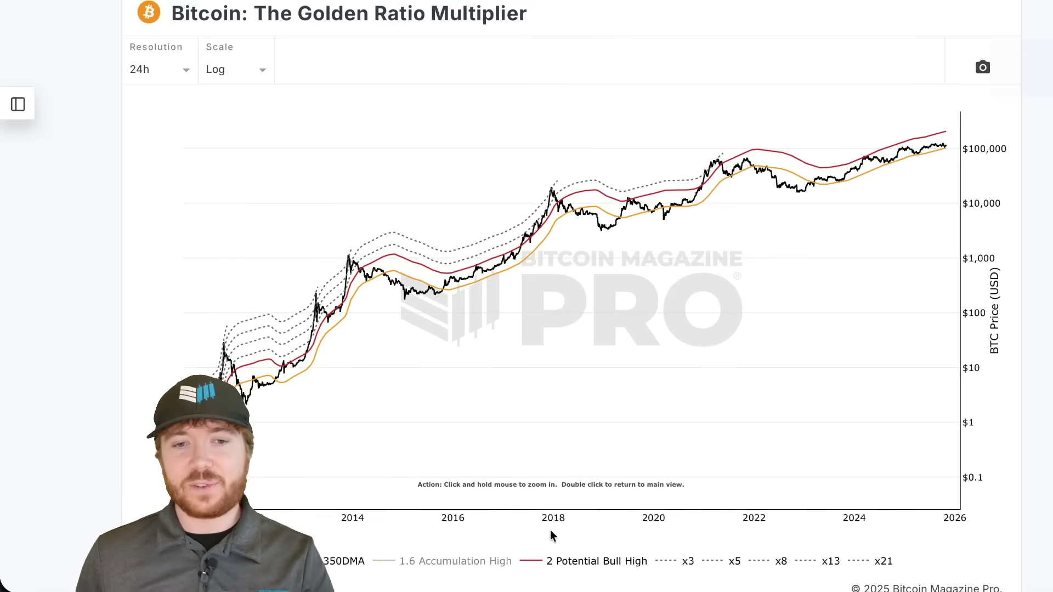
click(563, 562)
click(685, 569)
click(769, 570)
click(820, 567)
click(863, 563)
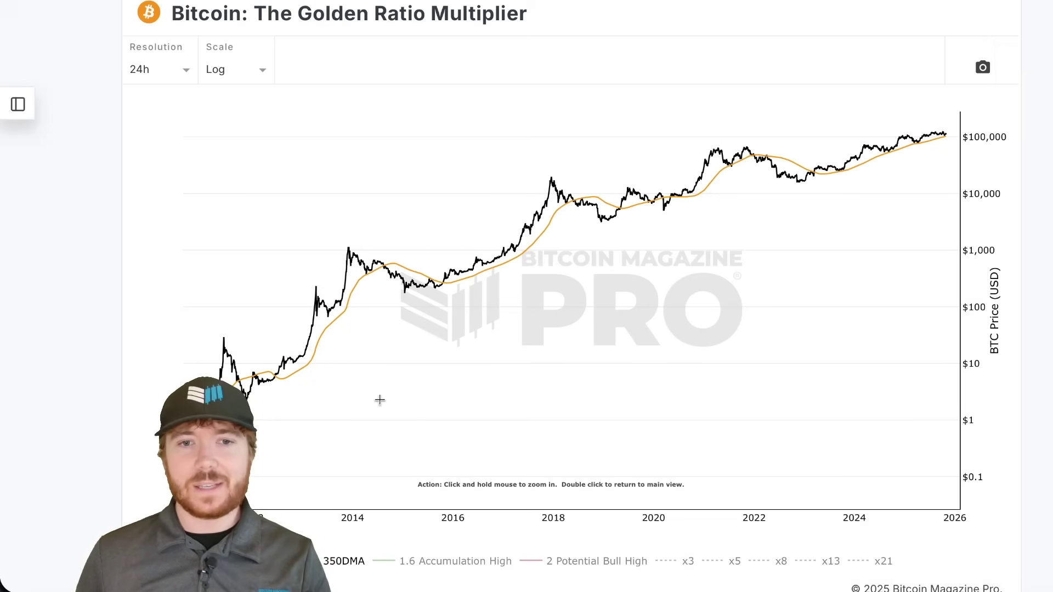
Zoom the Golden Ratio chart to 2016–2026, then switch over to TradingView.
drag(389, 312, 851, 165)
drag(955, 127, 955, 127)
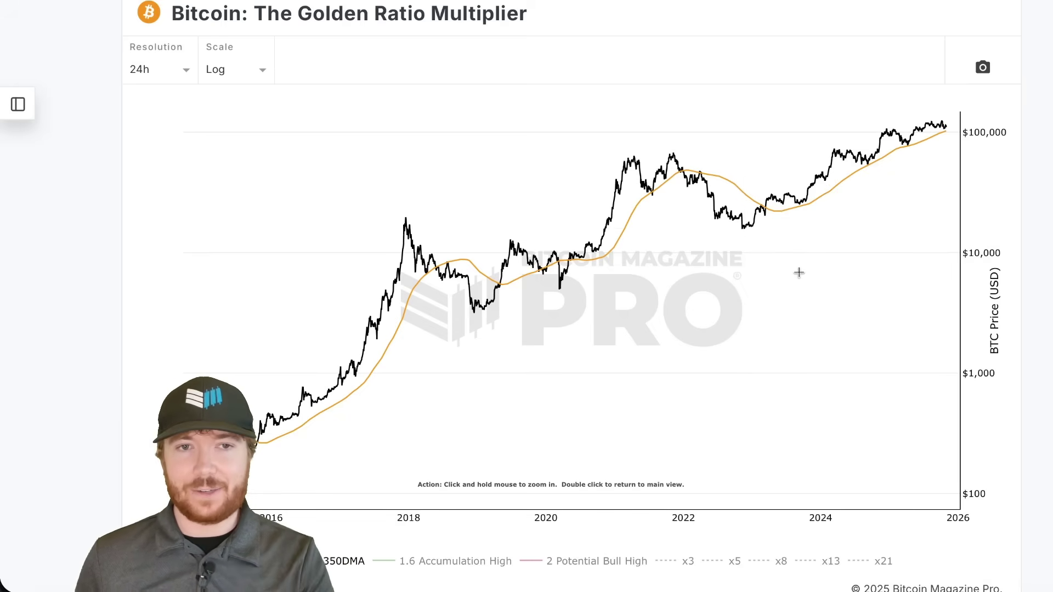
click(414, 586)
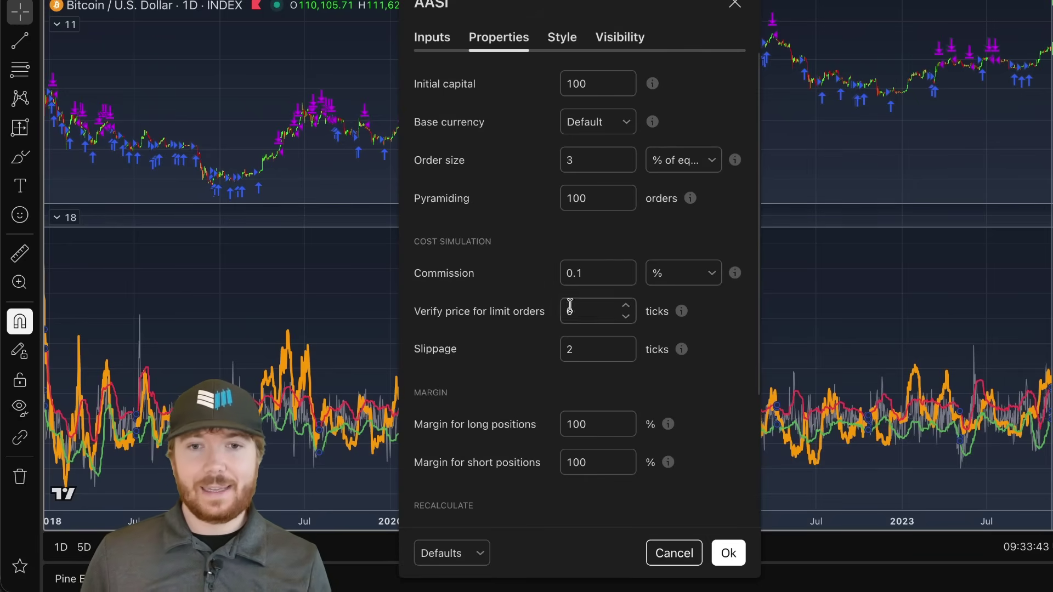
Review AASI properties: 0.1% commission, 2-tick slippage, pyramiding 100, capital 100, 3% order size, then close.
click(592, 273)
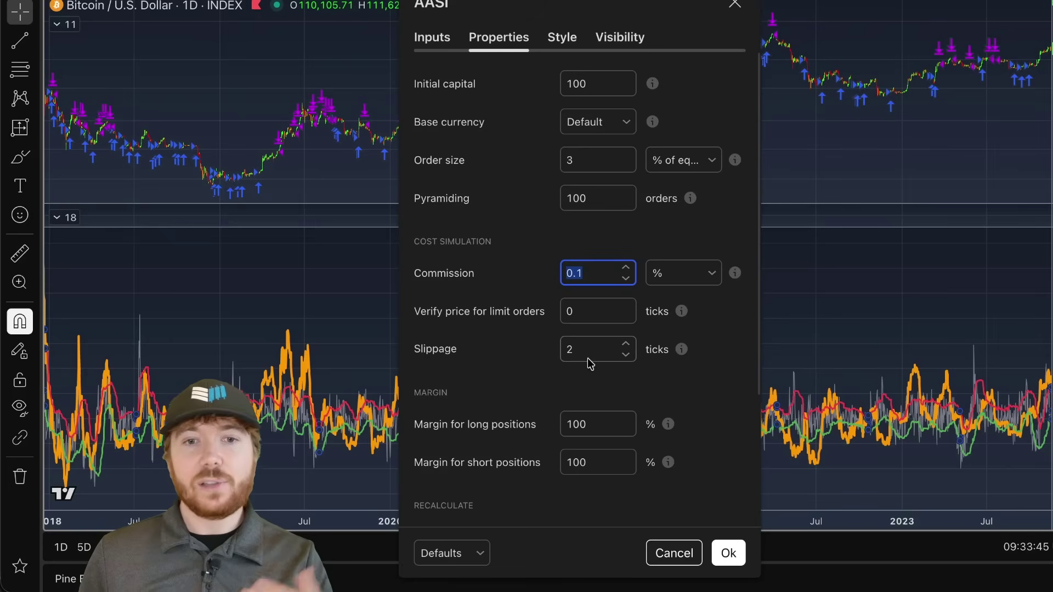
click(537, 361)
click(590, 354)
click(530, 356)
click(601, 199)
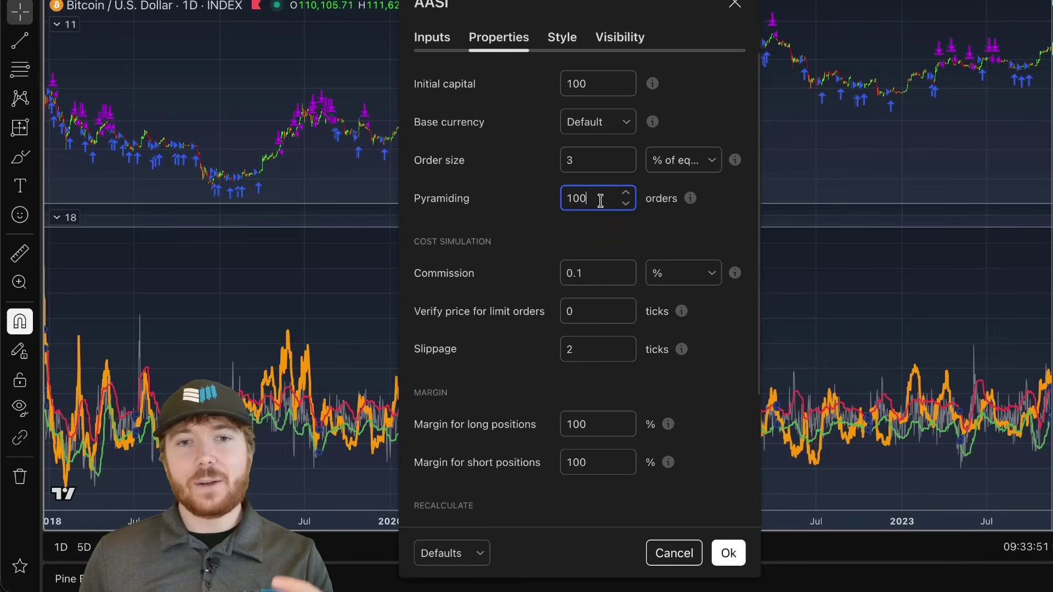
click(578, 82)
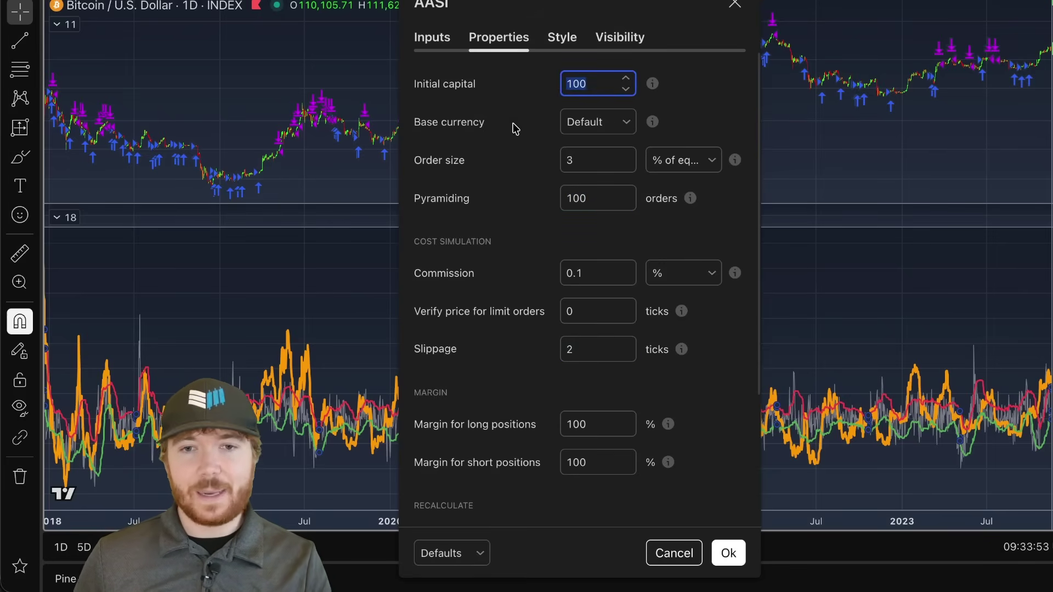
click(568, 157)
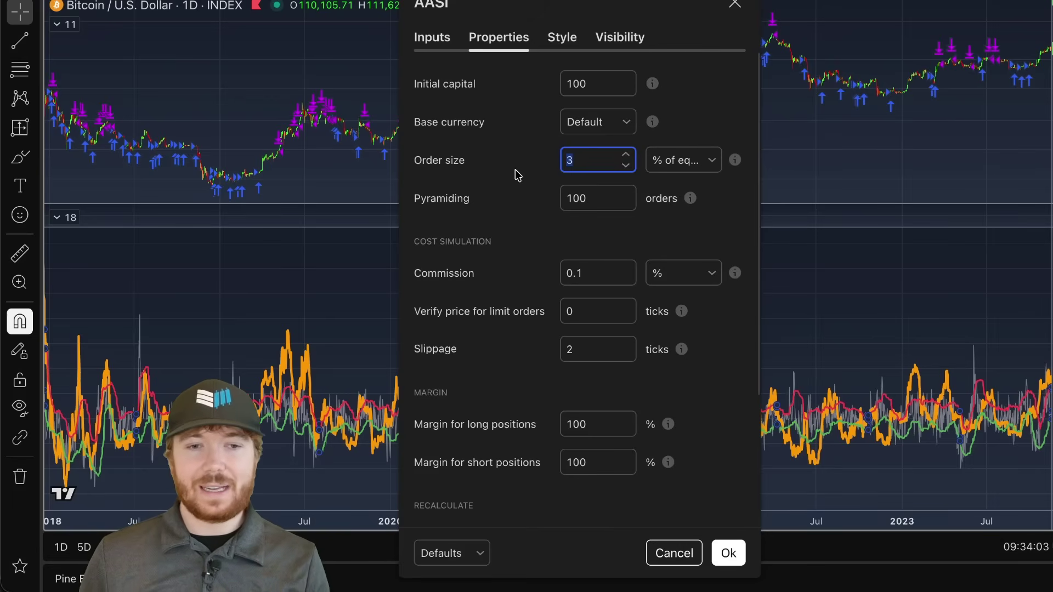
key(Return)
drag(360, 174, 545, 162)
scroll(541, 161, left, 5)
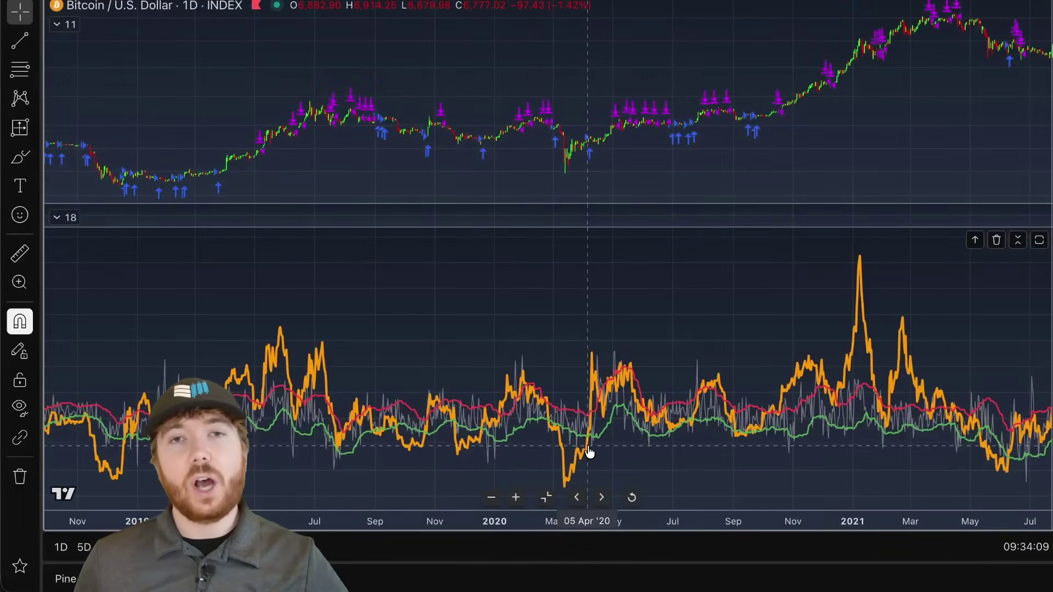
scroll(588, 164, up, 5)
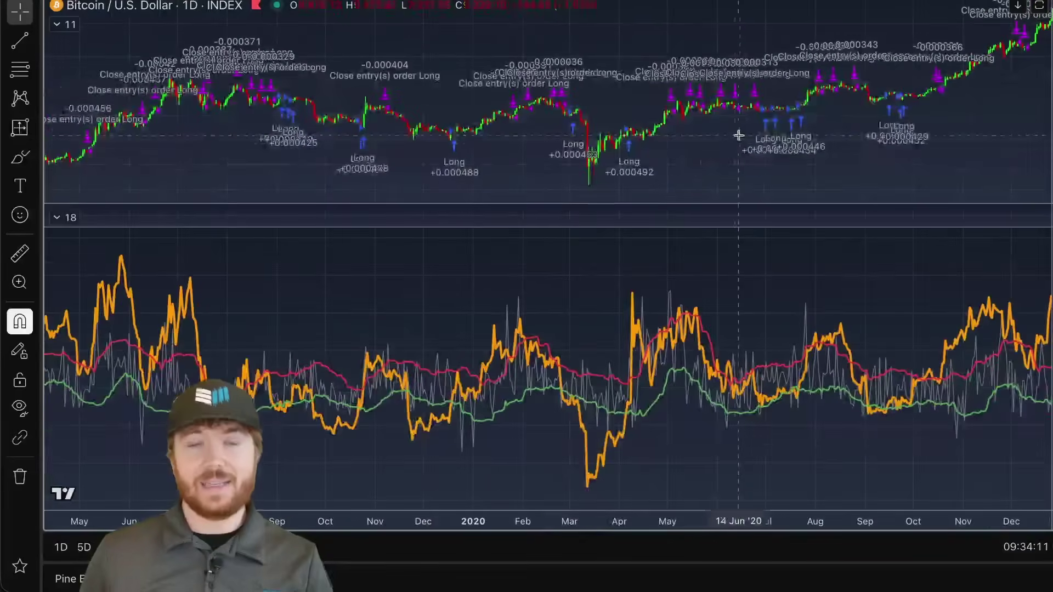
scroll(632, 143, up, 3)
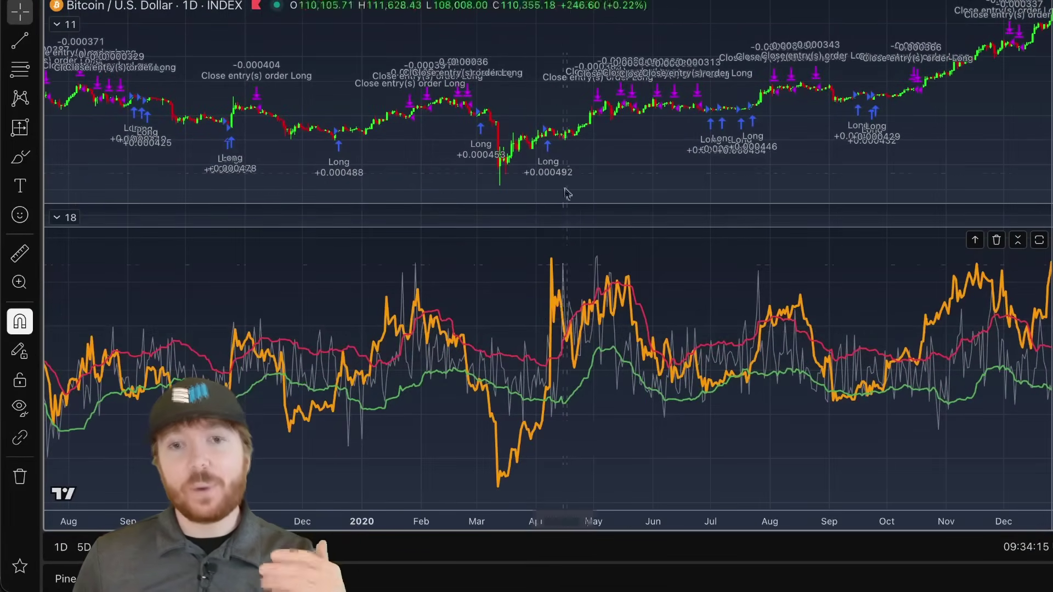
scroll(571, 198, up, 2)
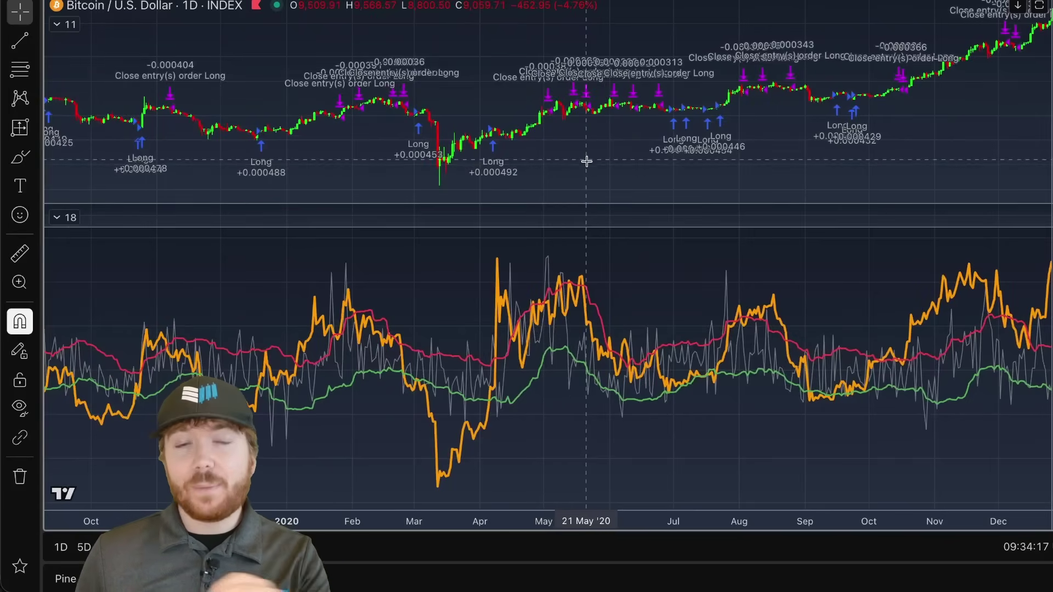
drag(759, 141, 733, 162)
scroll(780, 160, up, 3)
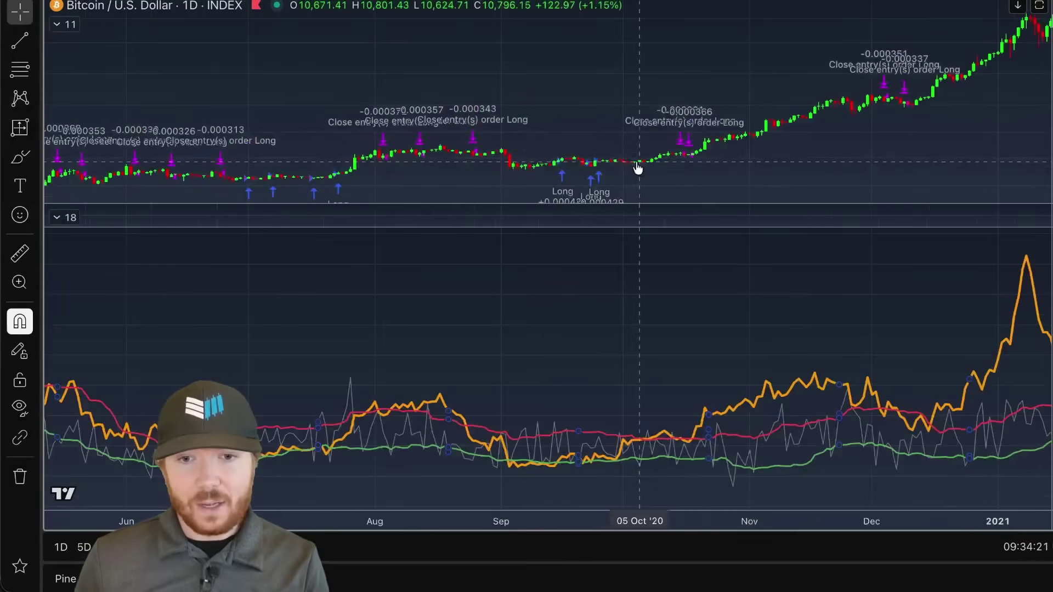
drag(665, 179, 846, 160)
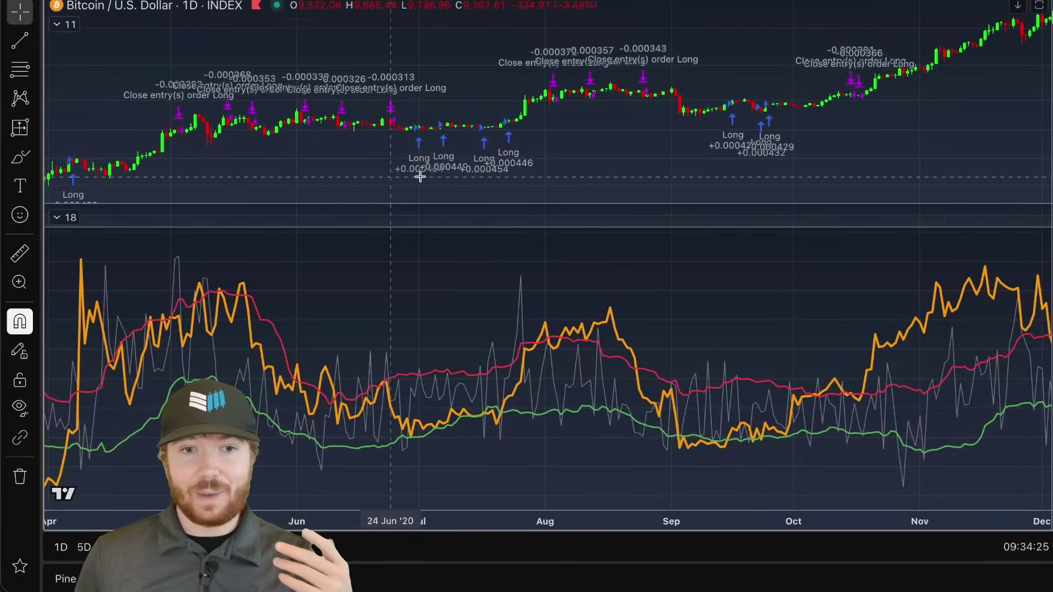
drag(390, 177, 568, 176)
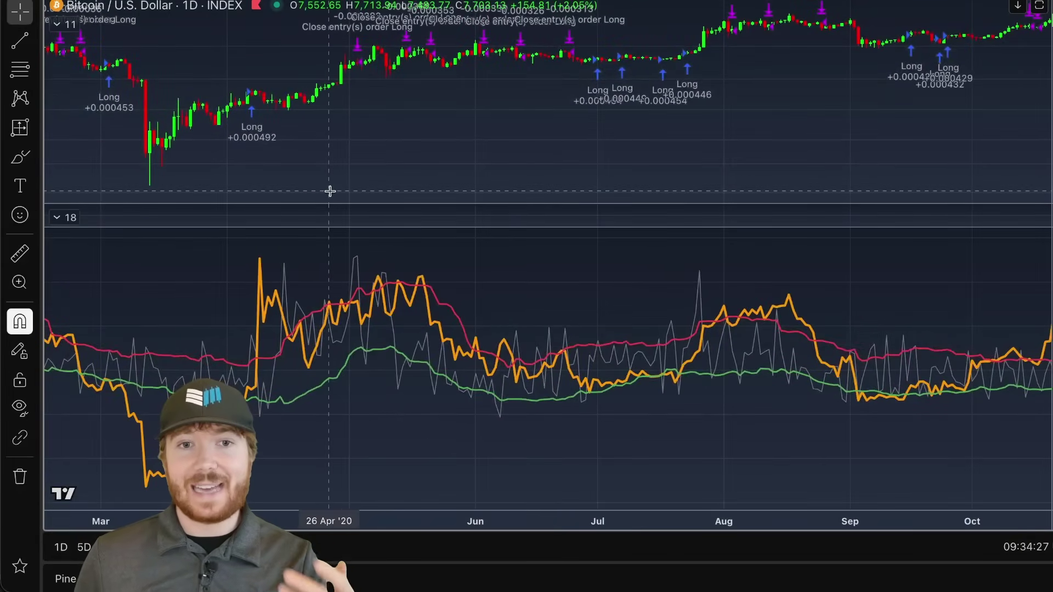
scroll(439, 176, left, 5)
scroll(766, 157, up, 5)
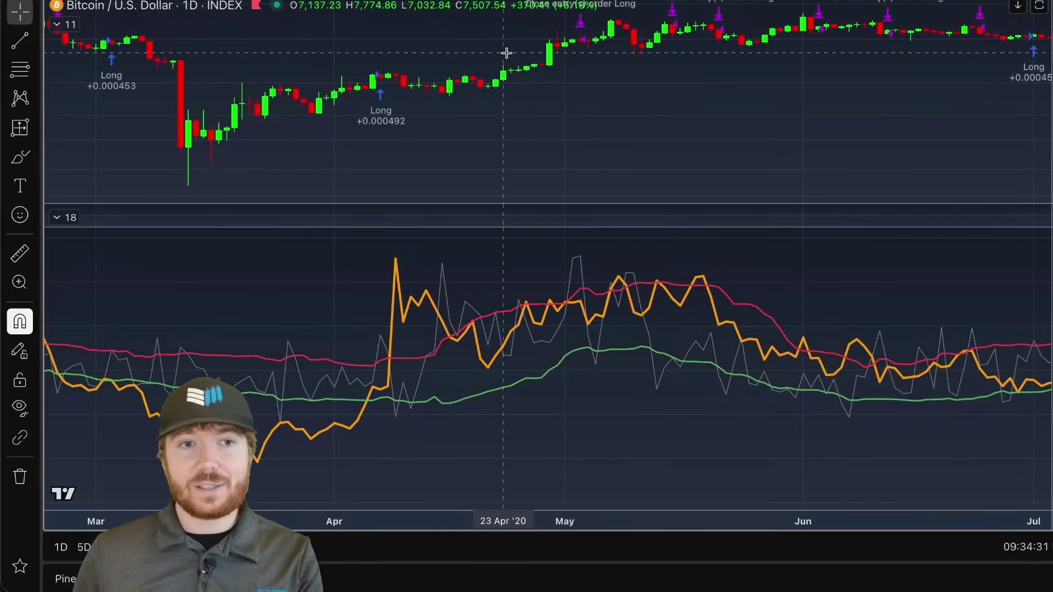
drag(639, 118, 789, 145)
scroll(824, 161, up, 5)
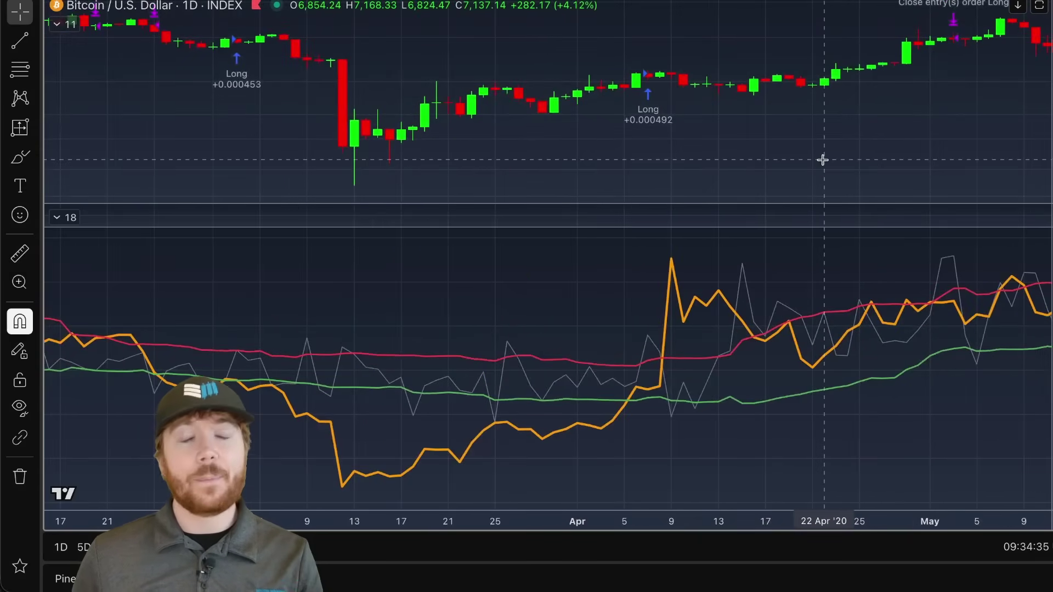
scroll(822, 159, down, 10)
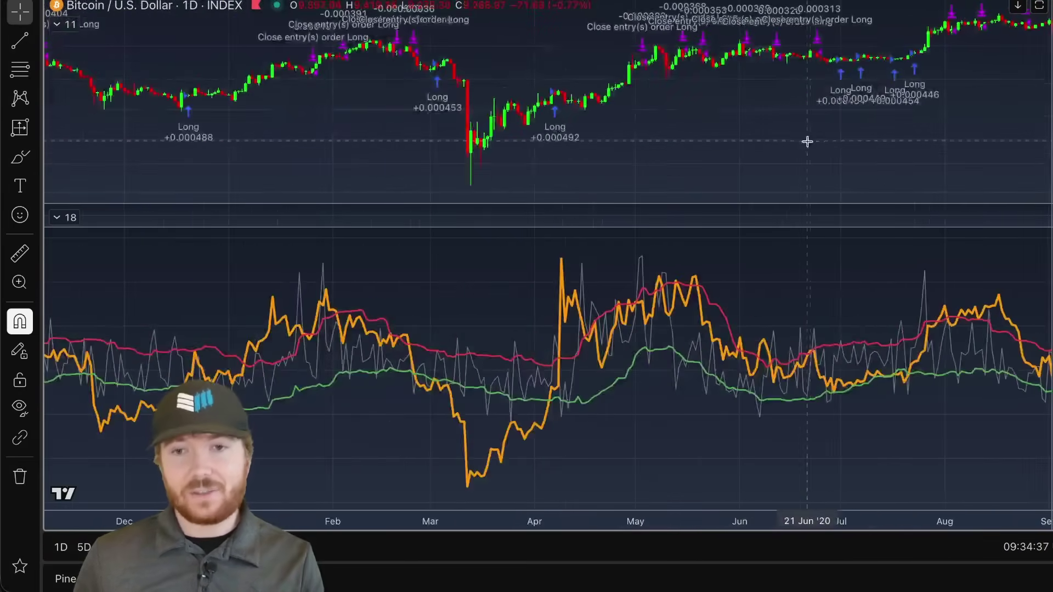
drag(807, 142, 673, 153)
drag(776, 137, 545, 180)
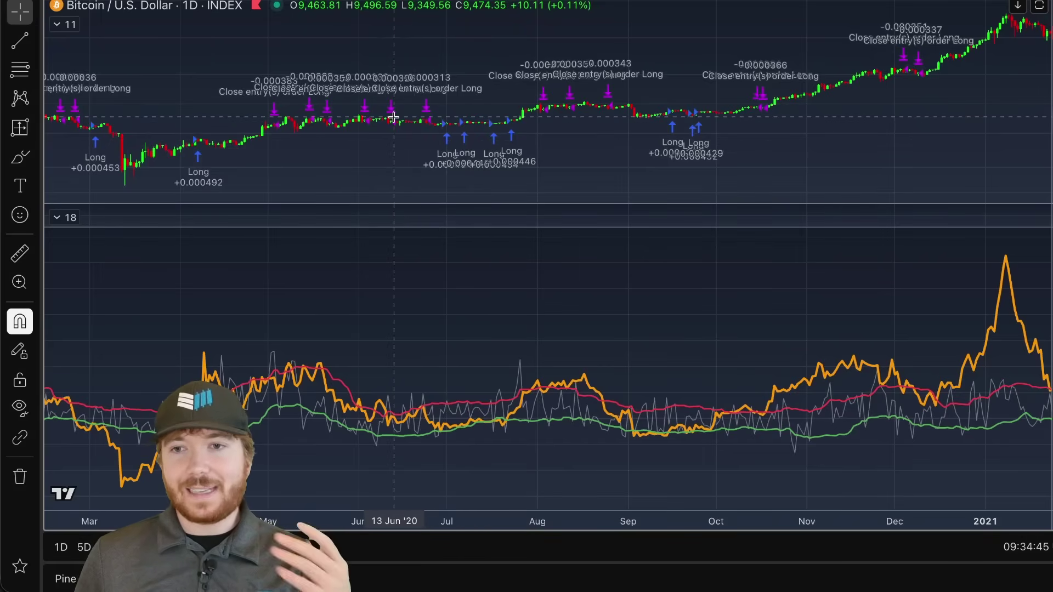
scroll(716, 132, right, 5)
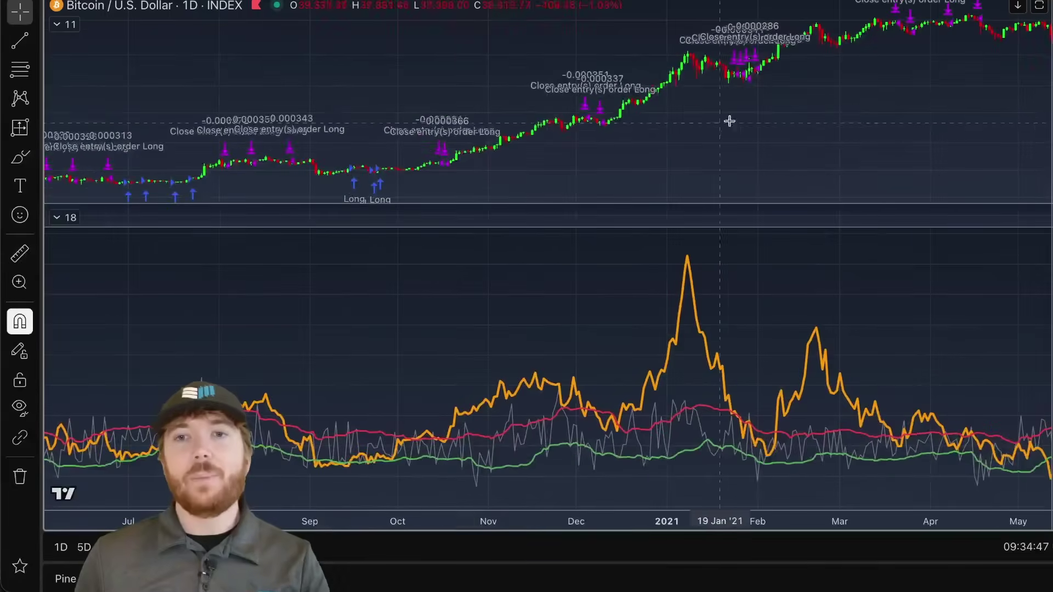
drag(799, 117, 644, 141)
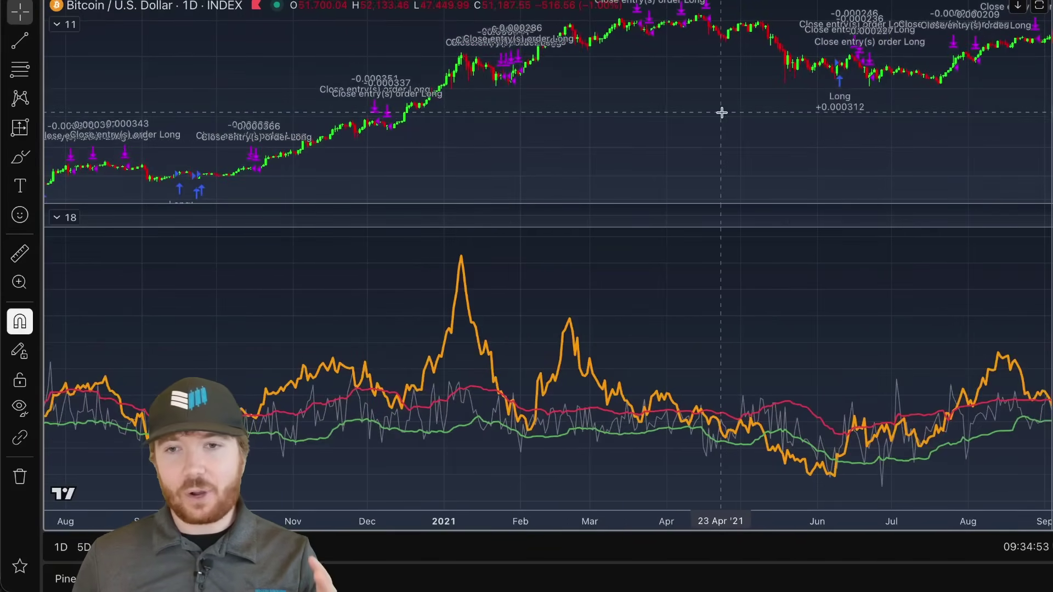
scroll(726, 118, down, 2)
drag(731, 124, 561, 146)
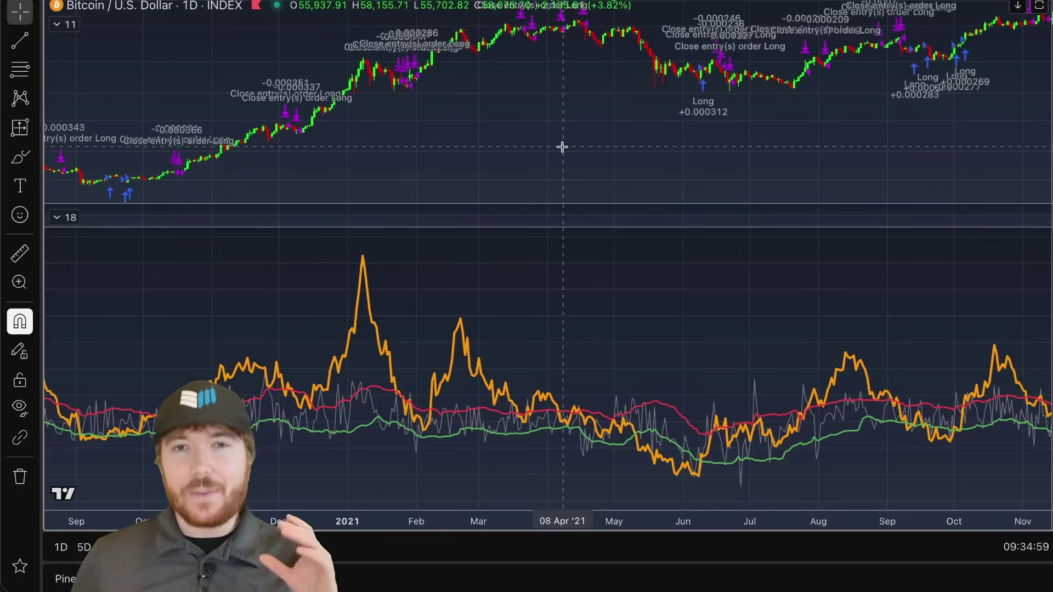
scroll(571, 153, down, 3)
scroll(607, 154, down, 4)
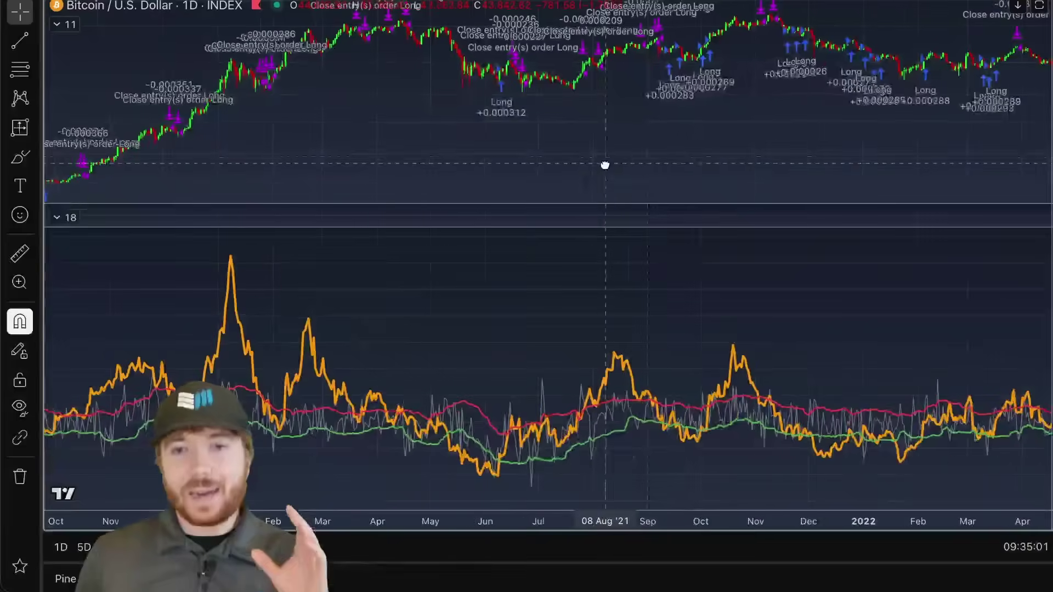
scroll(817, 150, right, 10)
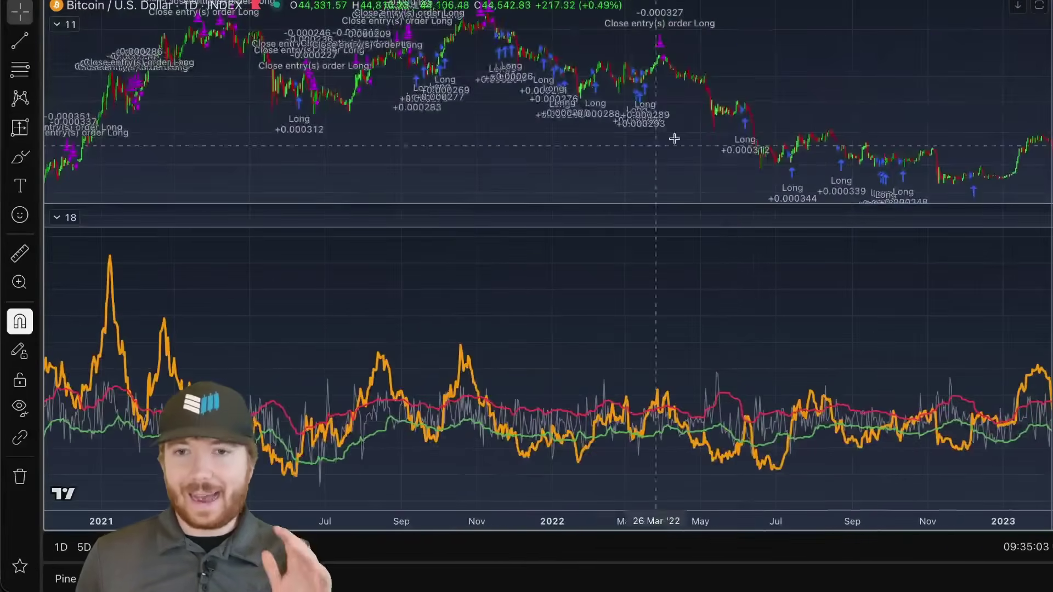
In AASI Style, hide both 28 Day plots and both Boundary plots, and show Buy & Hold.
double_click(347, 373)
click(562, 37)
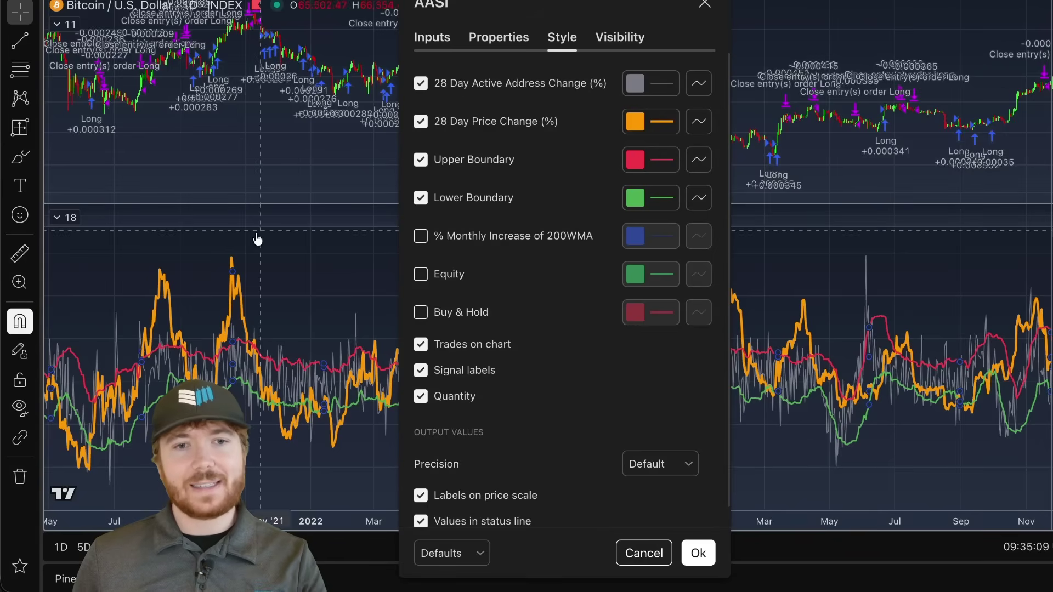
click(513, 83)
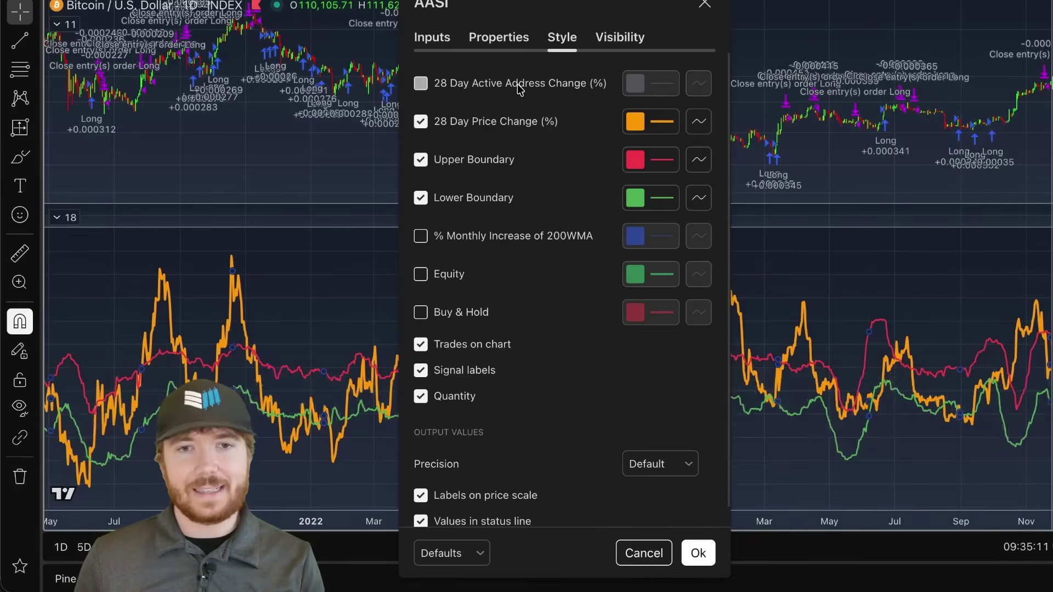
click(496, 121)
click(480, 159)
click(476, 199)
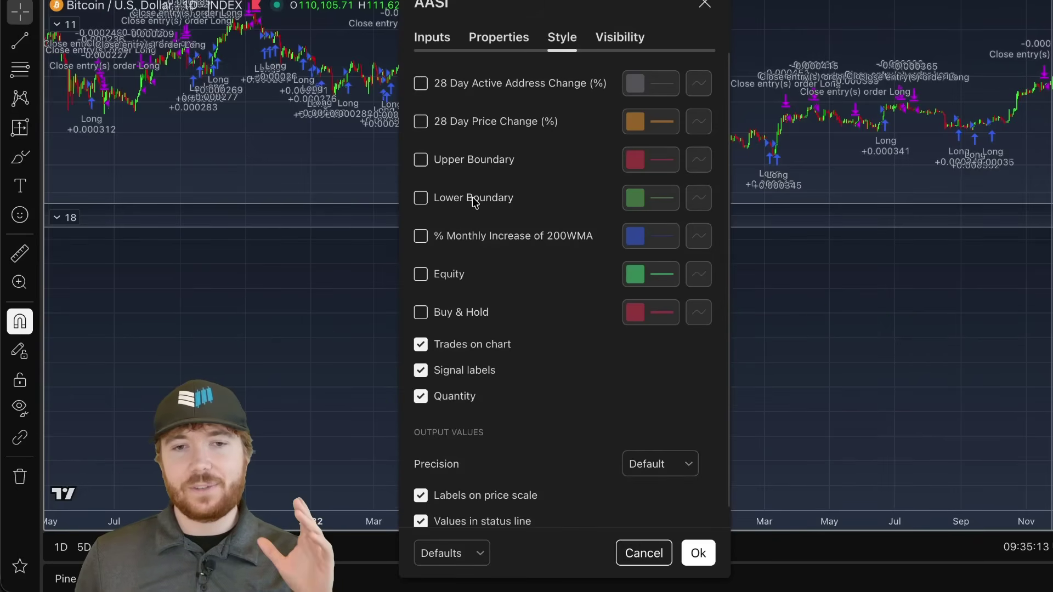
click(481, 317)
click(698, 553)
Zoom out and pan across the chart to view the Buy & Hold curve.
scroll(767, 356, down, 5)
scroll(614, 360, right, 5)
scroll(738, 336, down, 4)
scroll(494, 365, left, 5)
scroll(639, 351, right, 5)
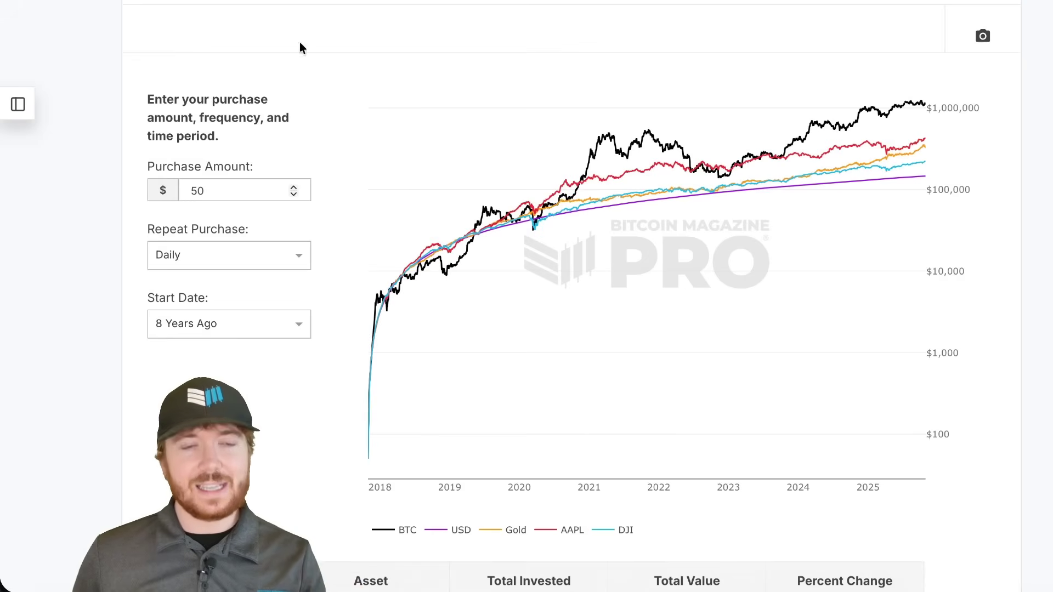
Change the DCA calculator's daily Purchase Amount from 50 to 1.
scroll(176, 217, up, 4)
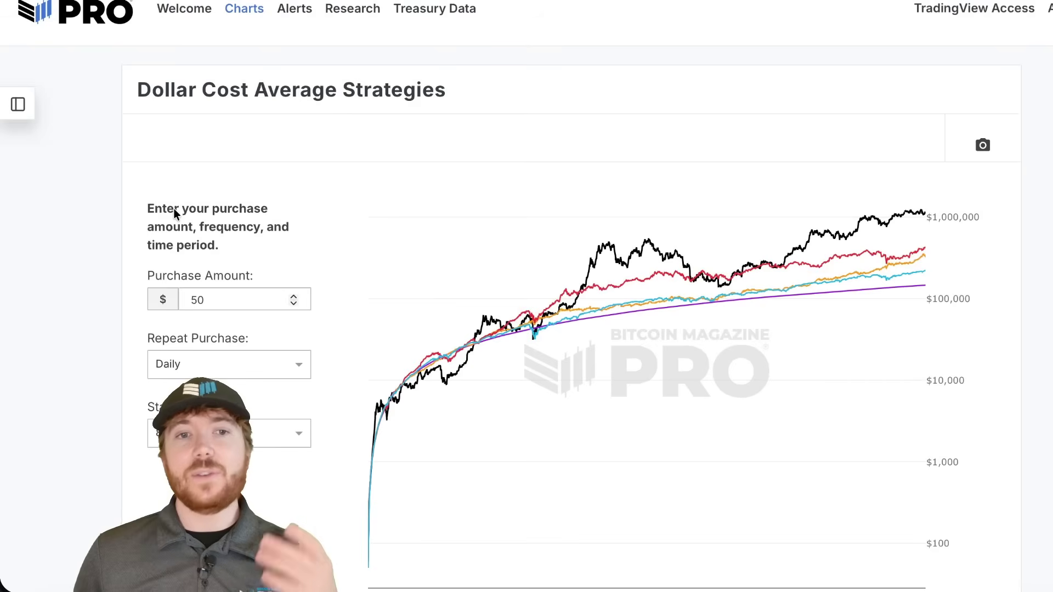
scroll(175, 208, down, 1)
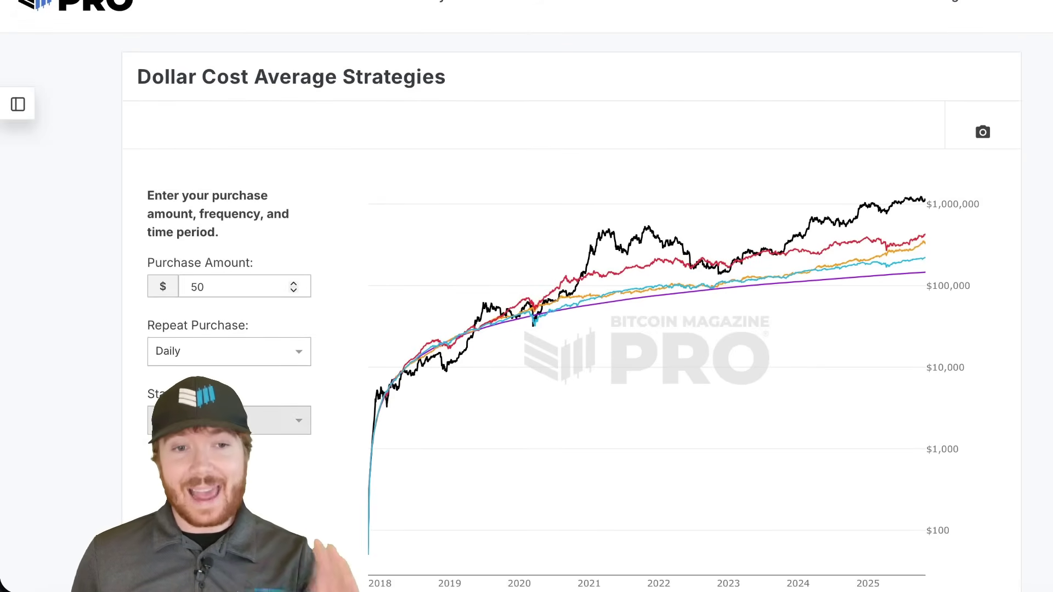
double_click(233, 286)
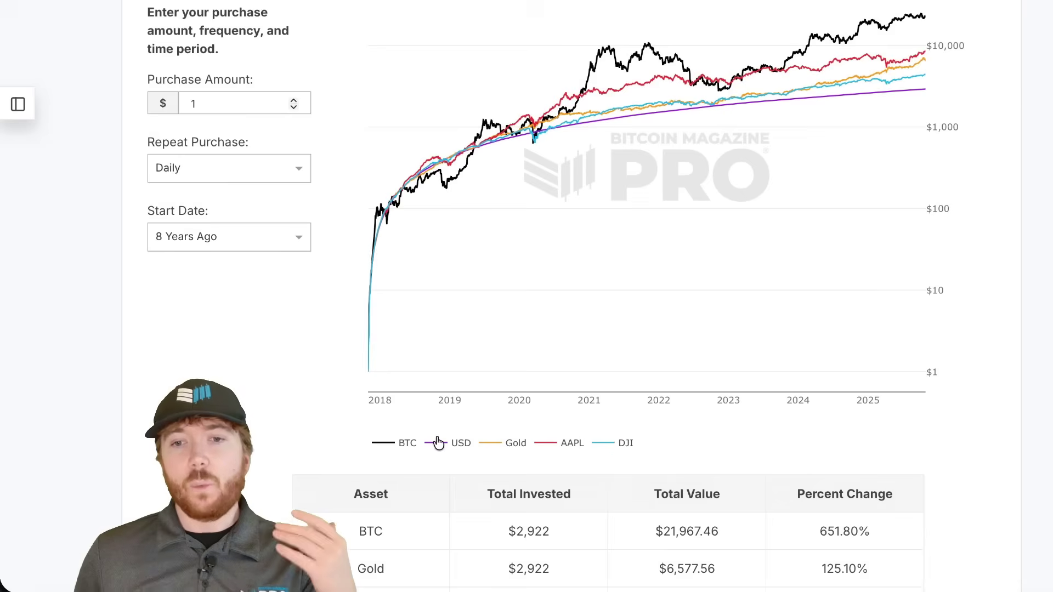
Review the results table, highlighting BTC's row showing a 651.80% gain over 8 years.
scroll(946, 464, down, 1)
drag(866, 478, 340, 481)
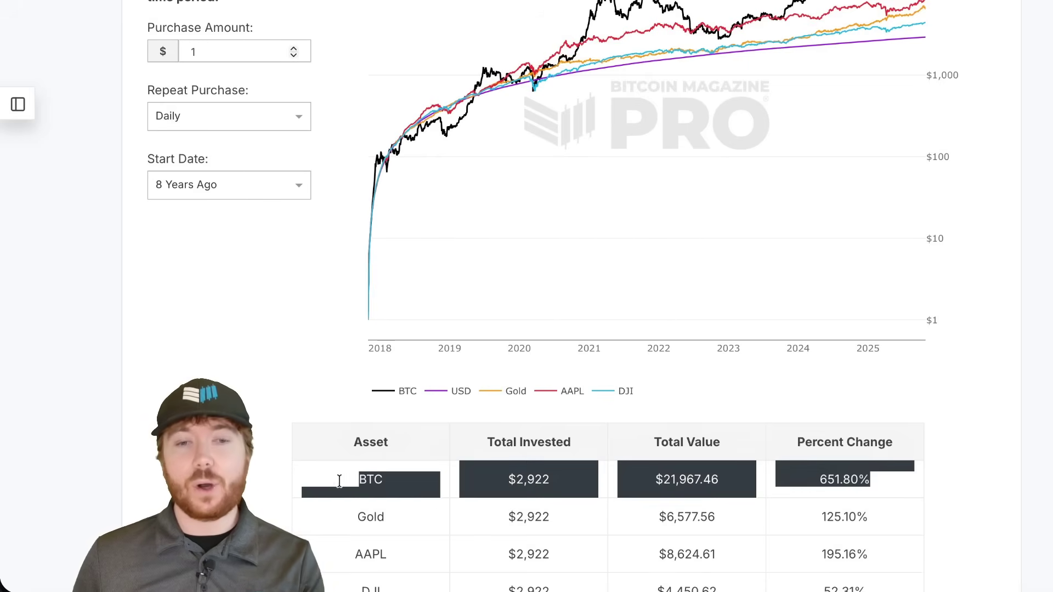
click(1023, 375)
scroll(1014, 375, down, 1)
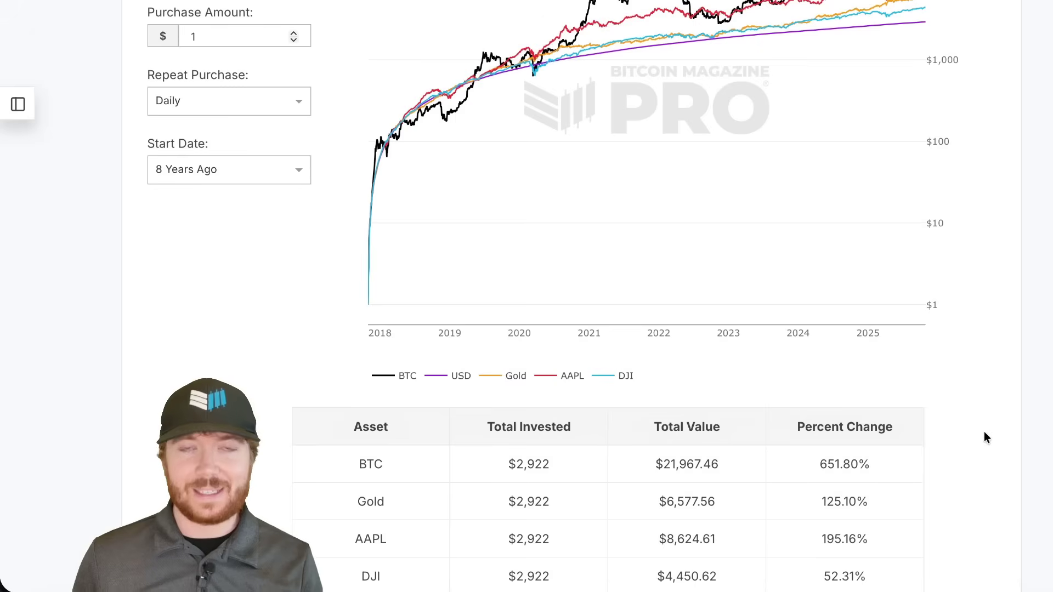
scroll(986, 433, up, 1)
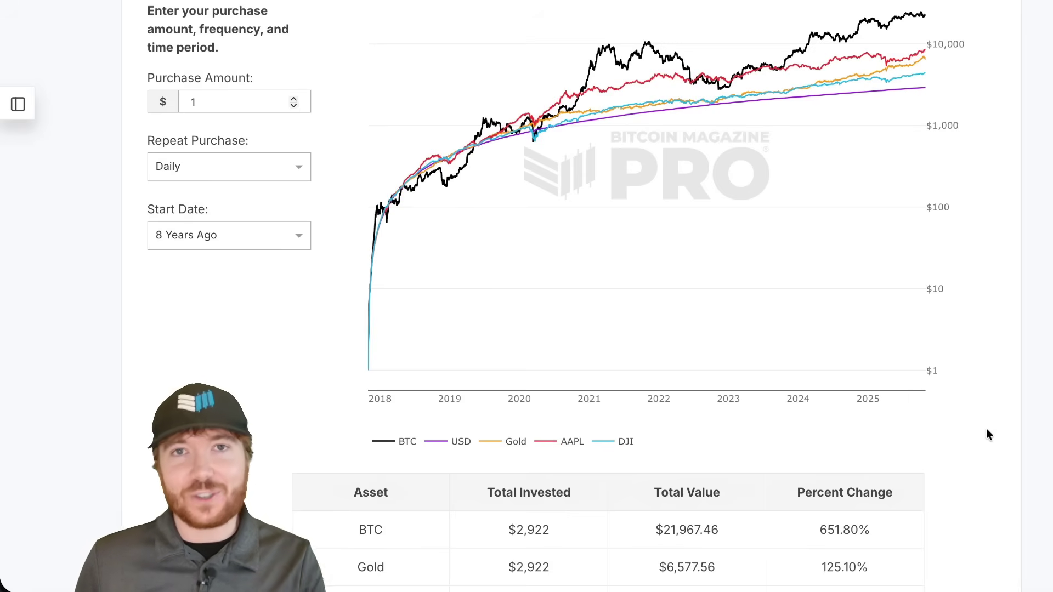
scroll(1011, 384, up, 3)
scroll(1014, 418, down, 1)
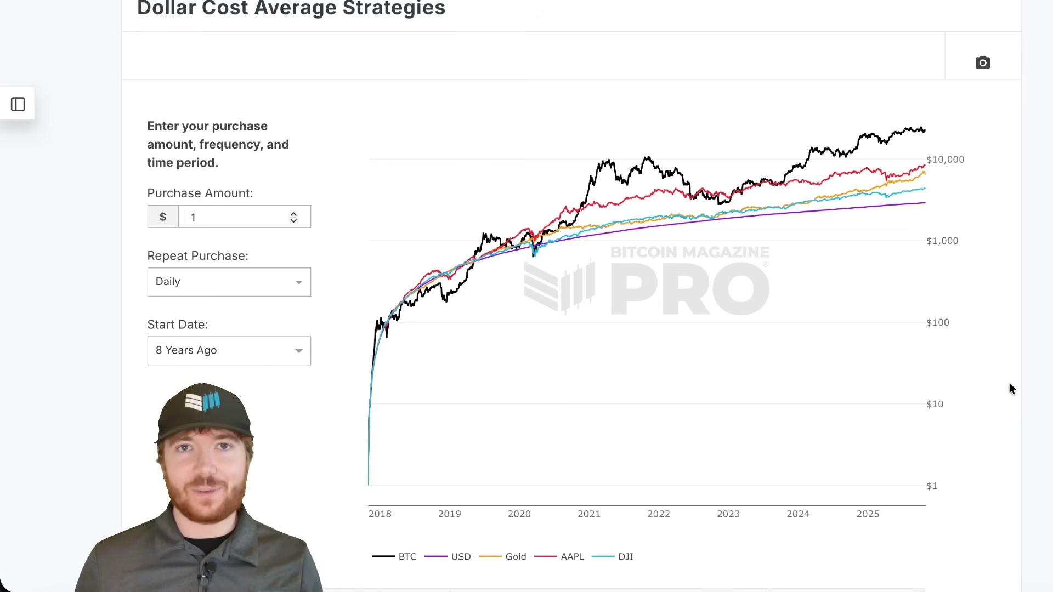
scroll(1008, 373, up, 1)
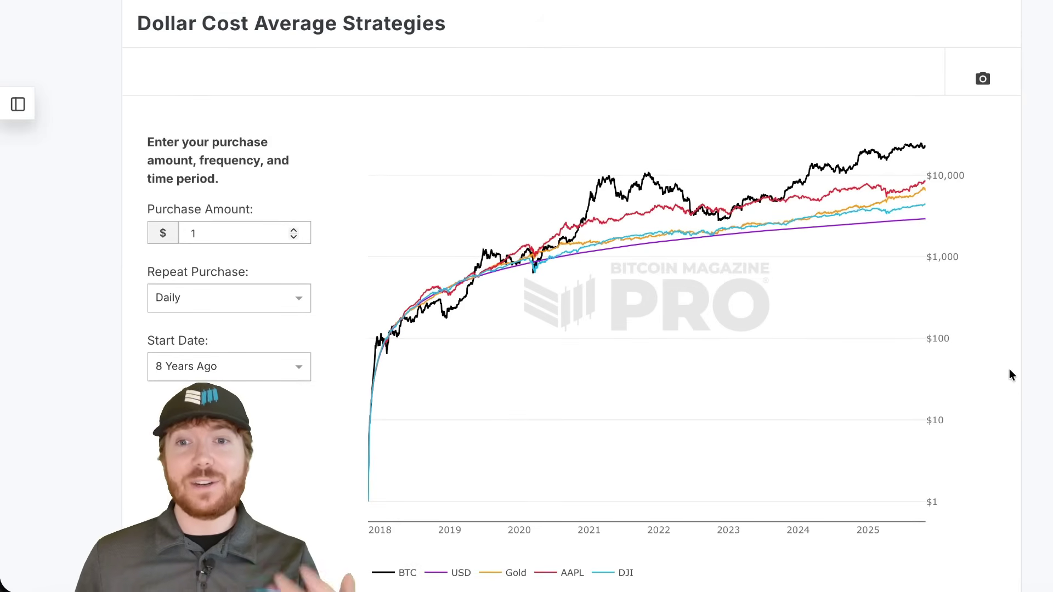
scroll(1015, 380, down, 1)
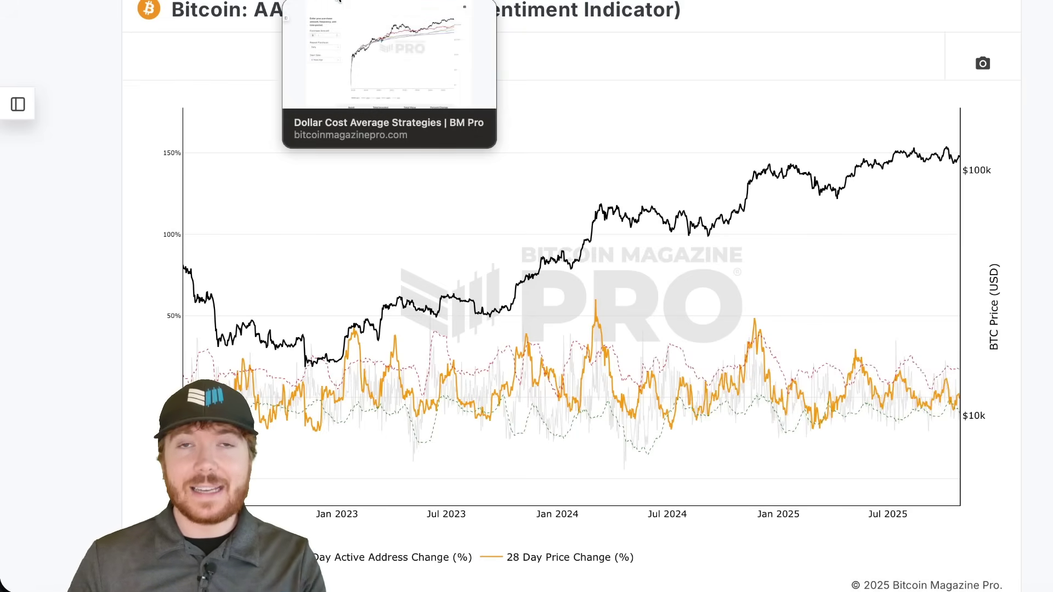
Highlight the BTC results row: $2,922 grown to $21,967.46, versus AAPL's 195.16%.
click(339, 1)
scroll(171, 214, up, 1)
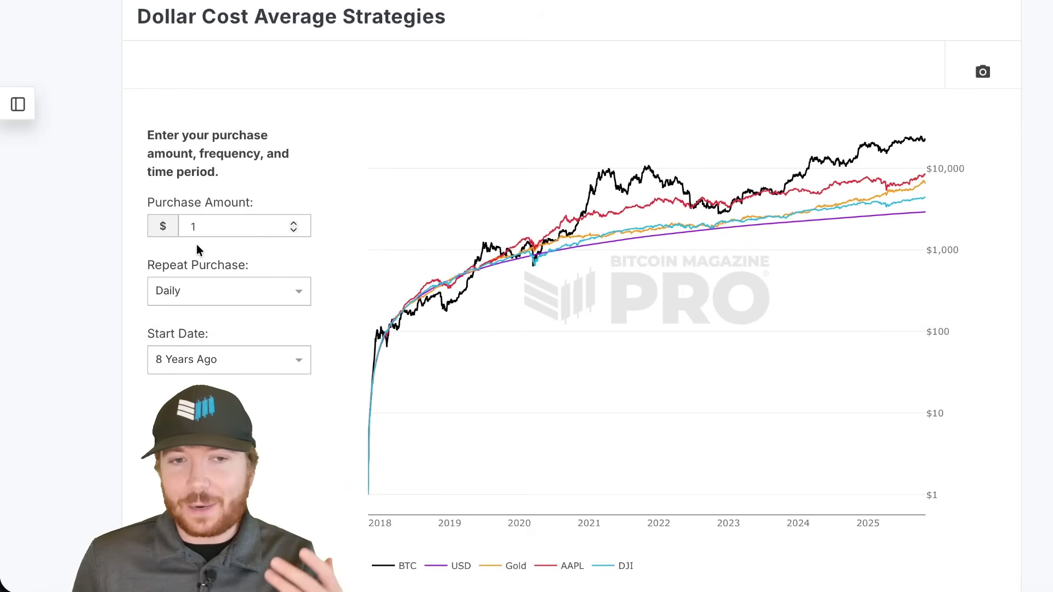
scroll(342, 216, down, 2)
scroll(857, 441, down, 3)
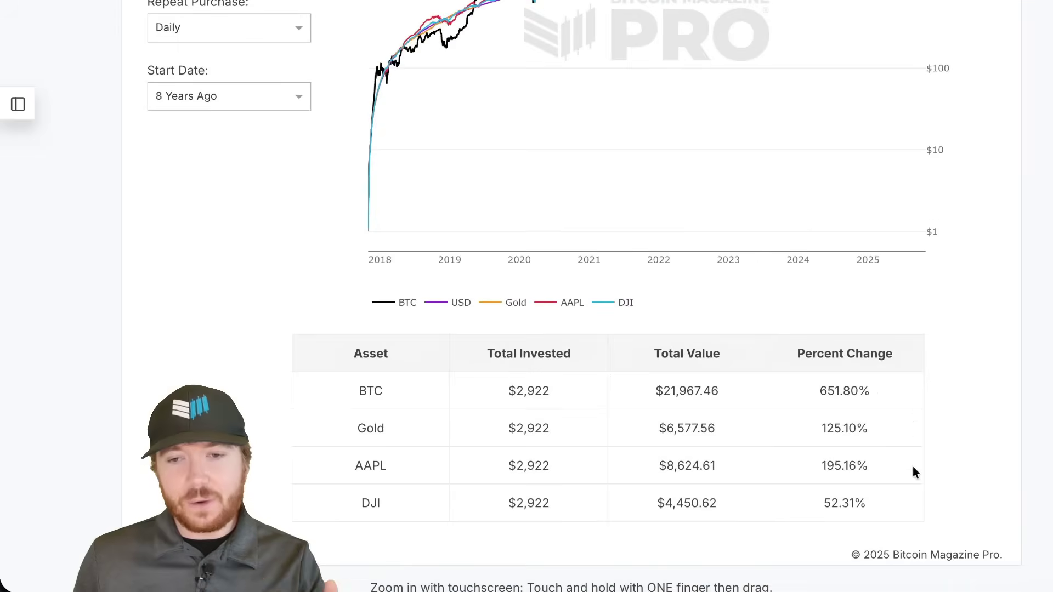
drag(899, 381, 338, 370)
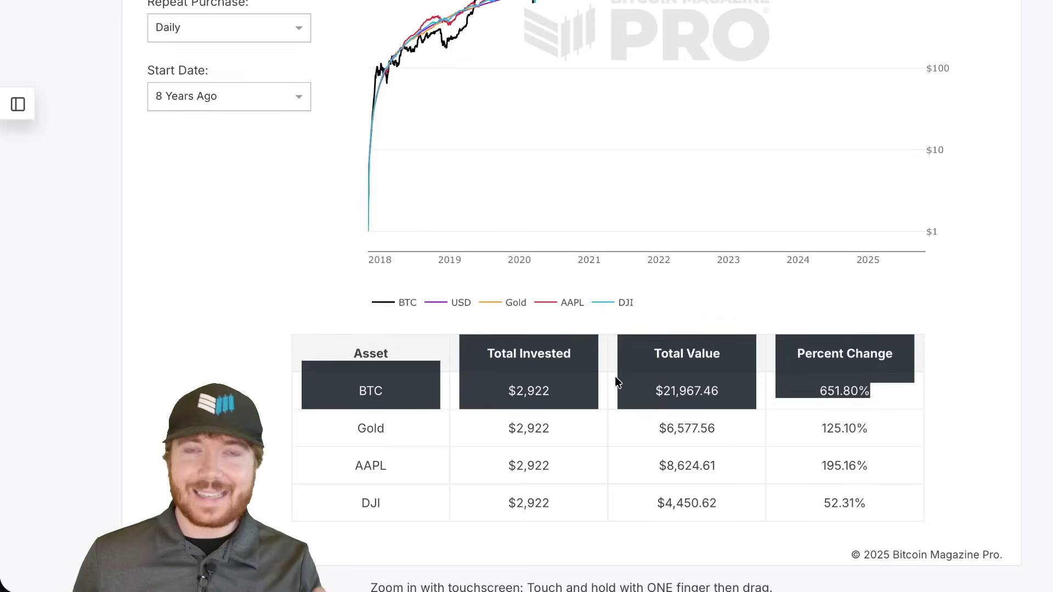
drag(932, 387, 358, 396)
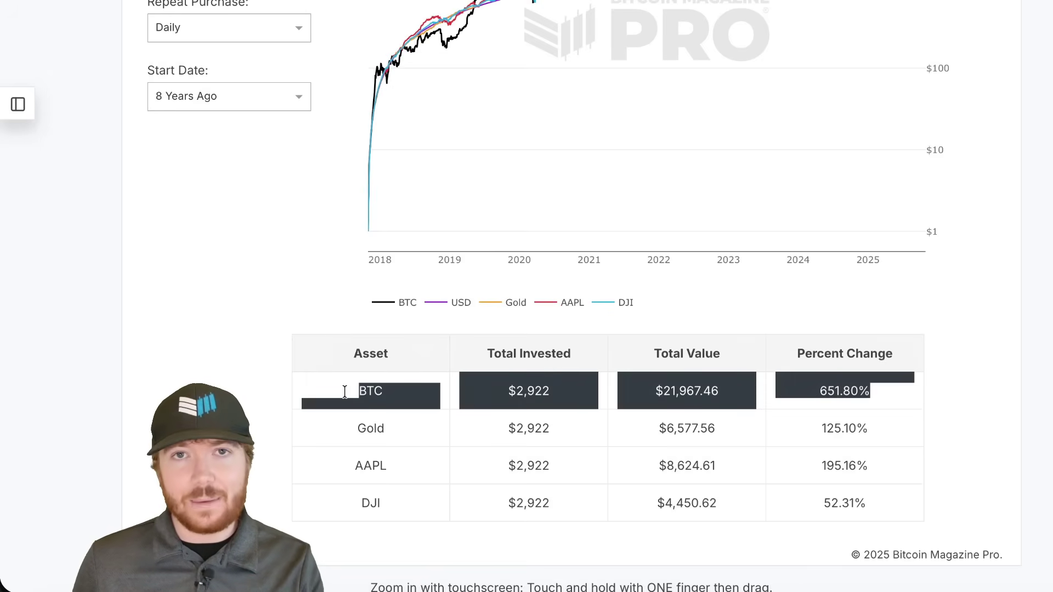
scroll(1003, 304, up, 3)
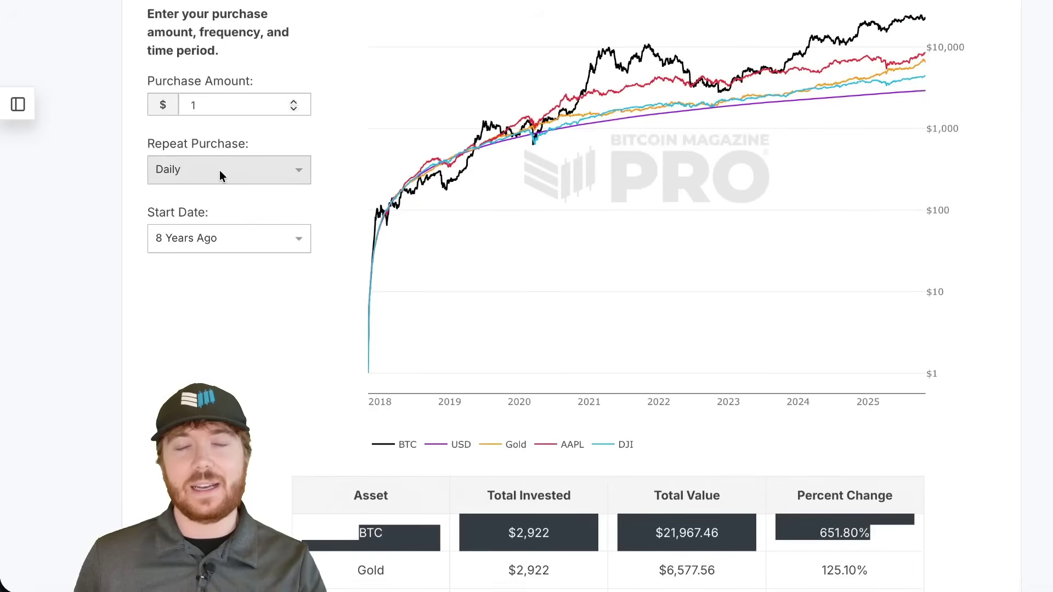
scroll(982, 272, down, 2)
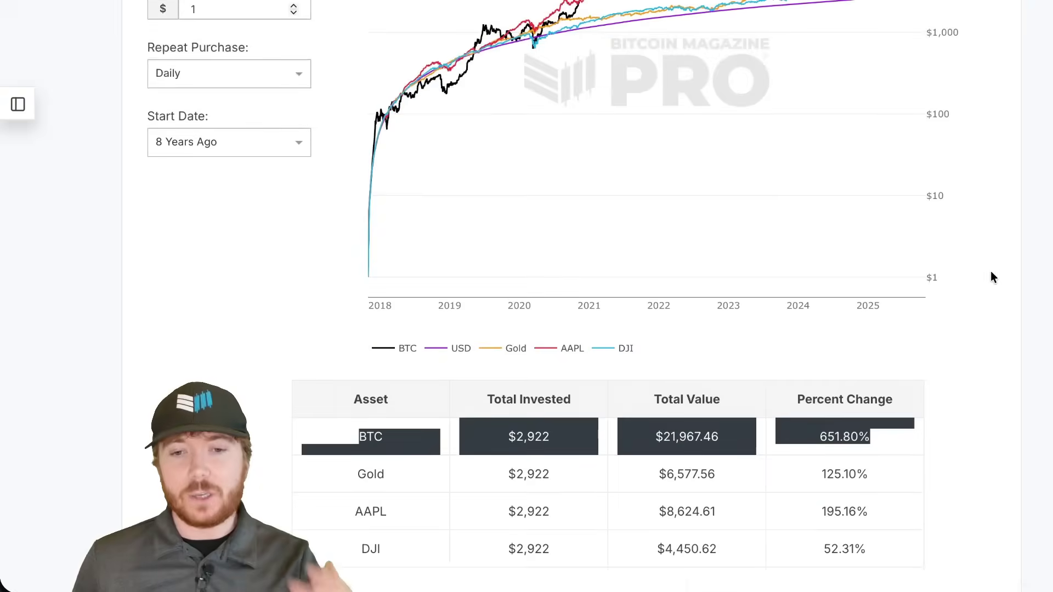
scroll(988, 273, up, 3)
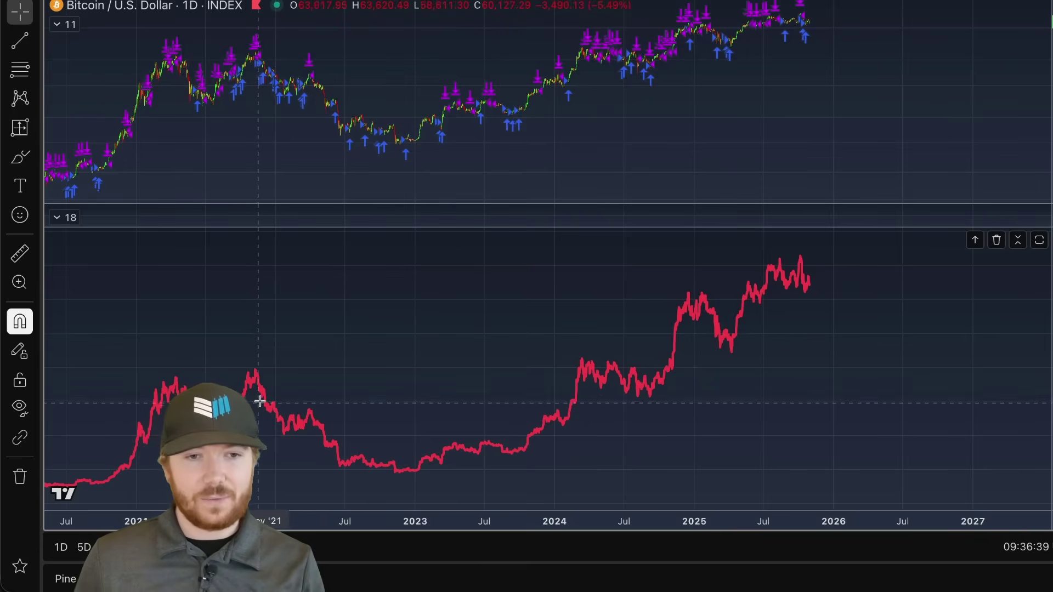
Turn on the AASI indicator's Equity line in its Style settings.
double_click(263, 400)
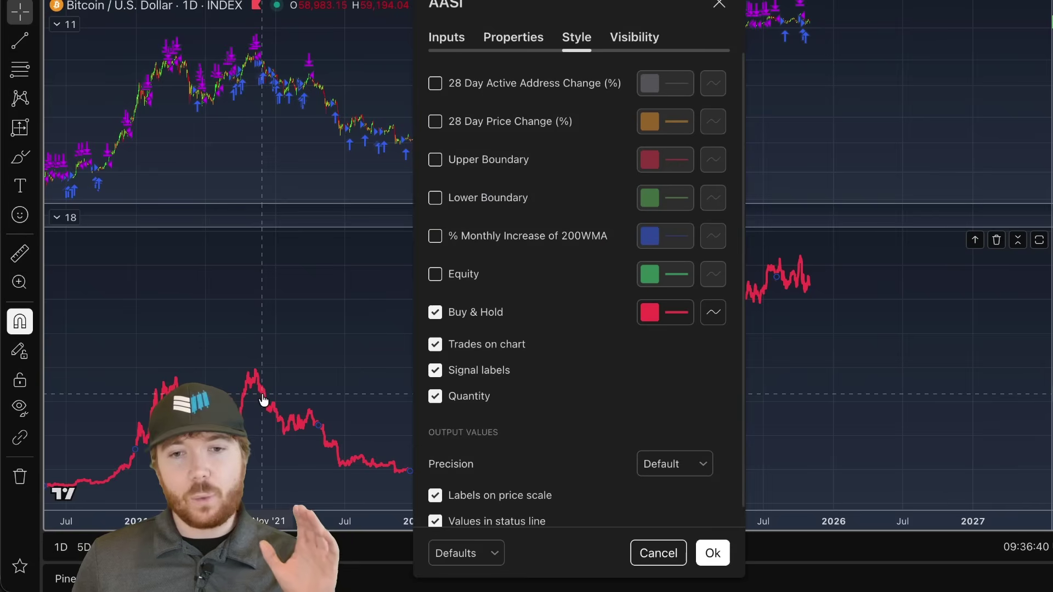
click(469, 279)
click(711, 552)
Pan back through history to compare equity and Buy & Hold over 2021–2022.
scroll(693, 404, up, 3)
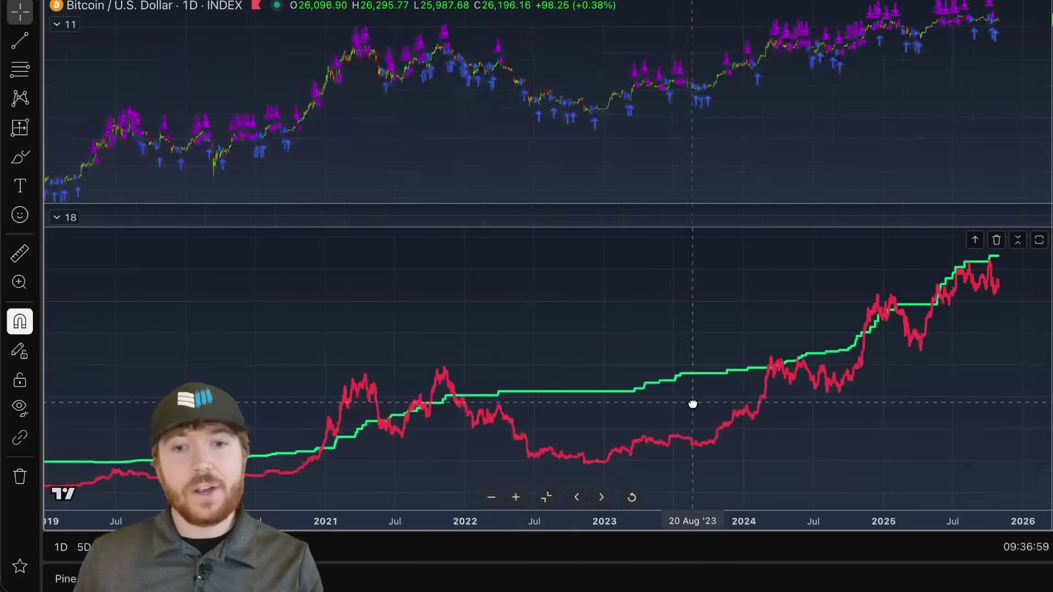
scroll(518, 406, left, 5)
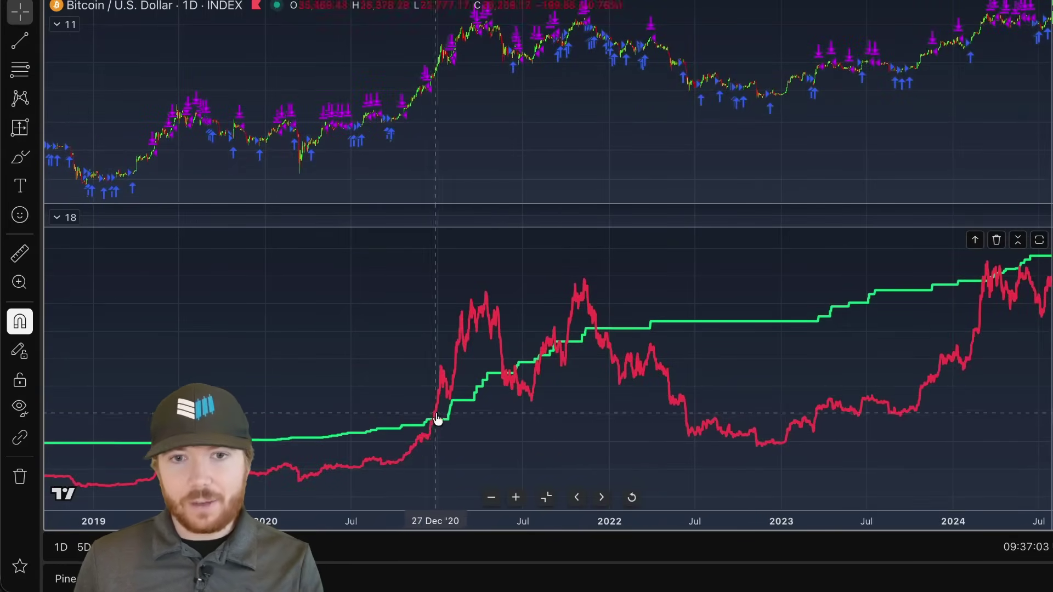
scroll(522, 400, left, 3)
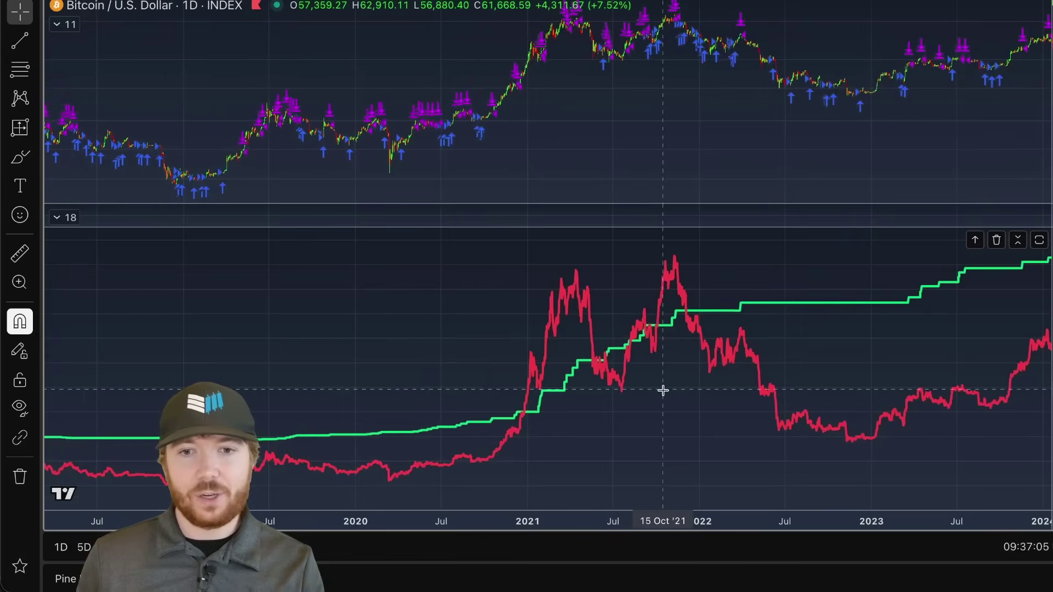
scroll(680, 402, left, 3)
scroll(616, 407, up, 3)
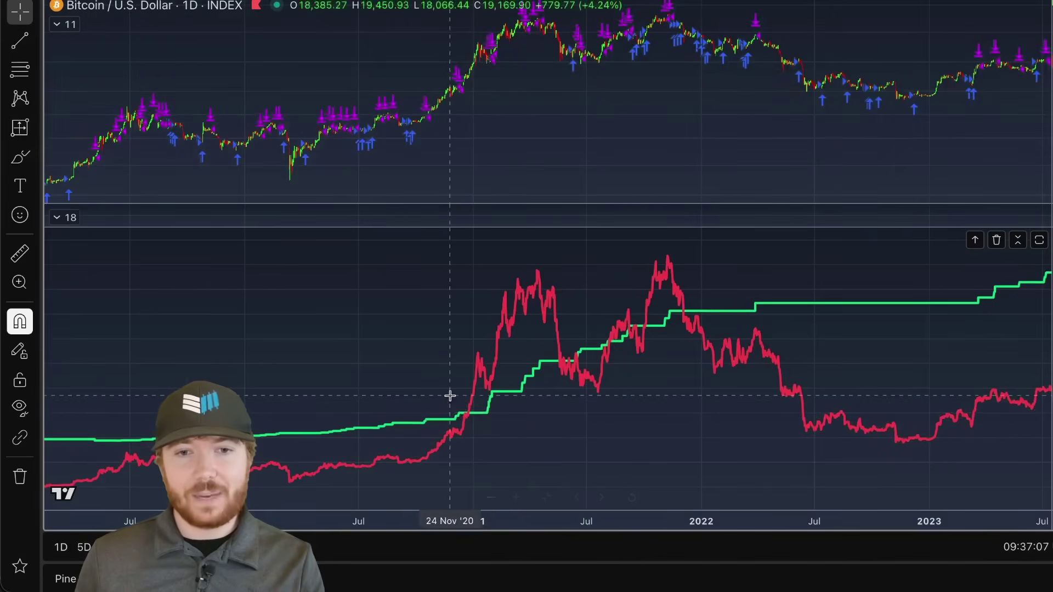
scroll(641, 402, left, 3)
scroll(611, 437, up, 3)
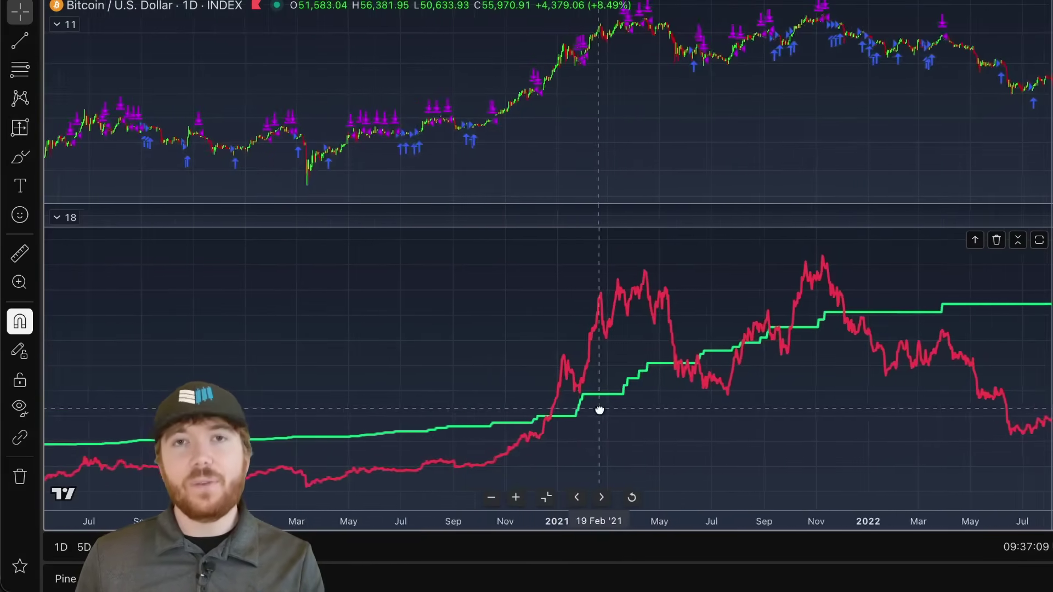
drag(598, 410, 624, 405)
drag(760, 420, 437, 442)
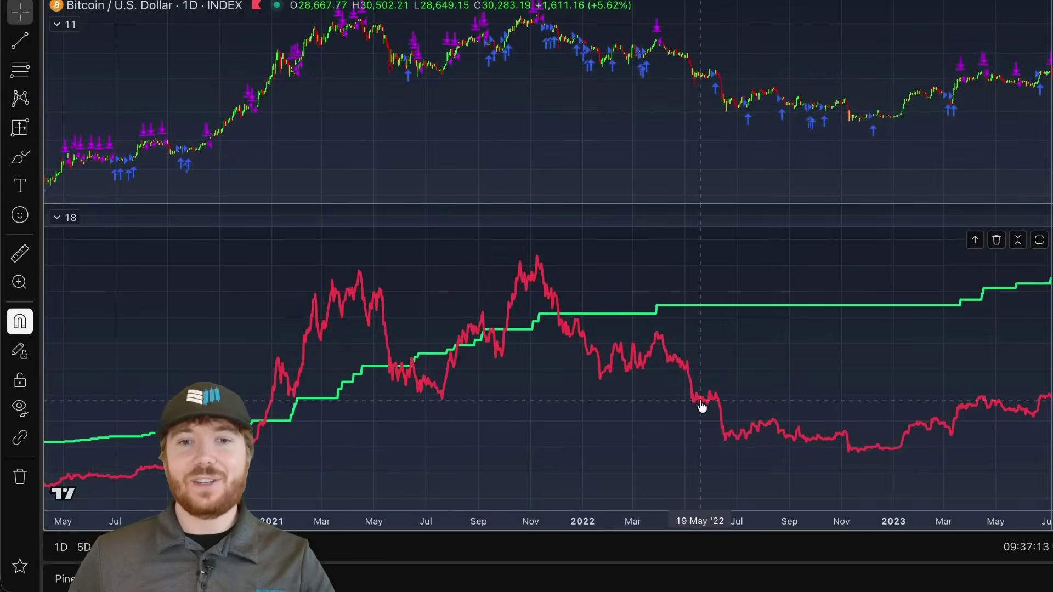
Pan forward to compare the stepped strategy curve against Buy & Hold through late 2025.
scroll(702, 406, right, 5)
scroll(616, 423, left, 5)
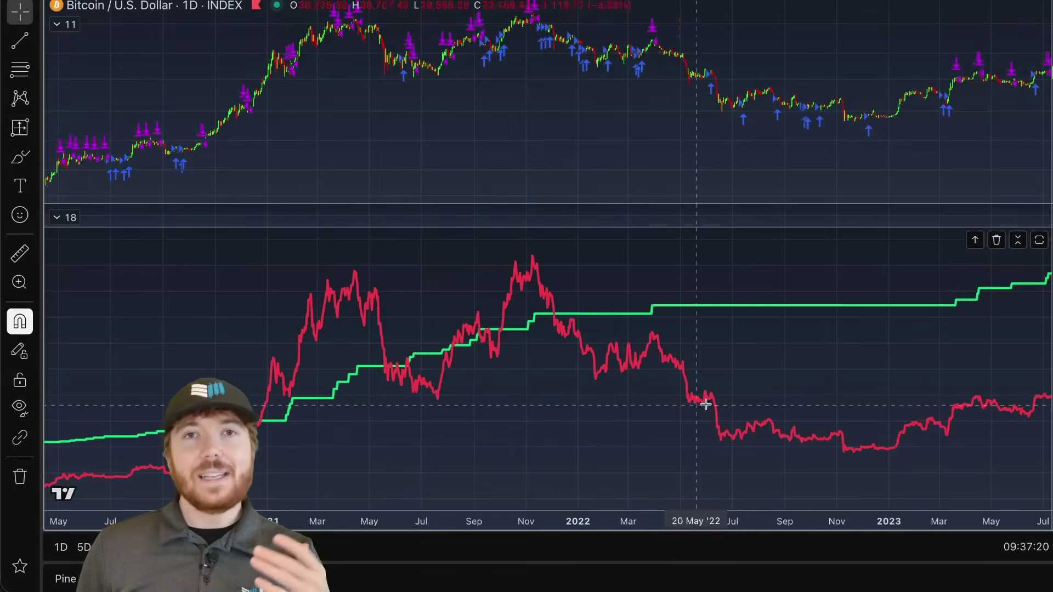
scroll(689, 404, right, 3)
drag(664, 410, 628, 417)
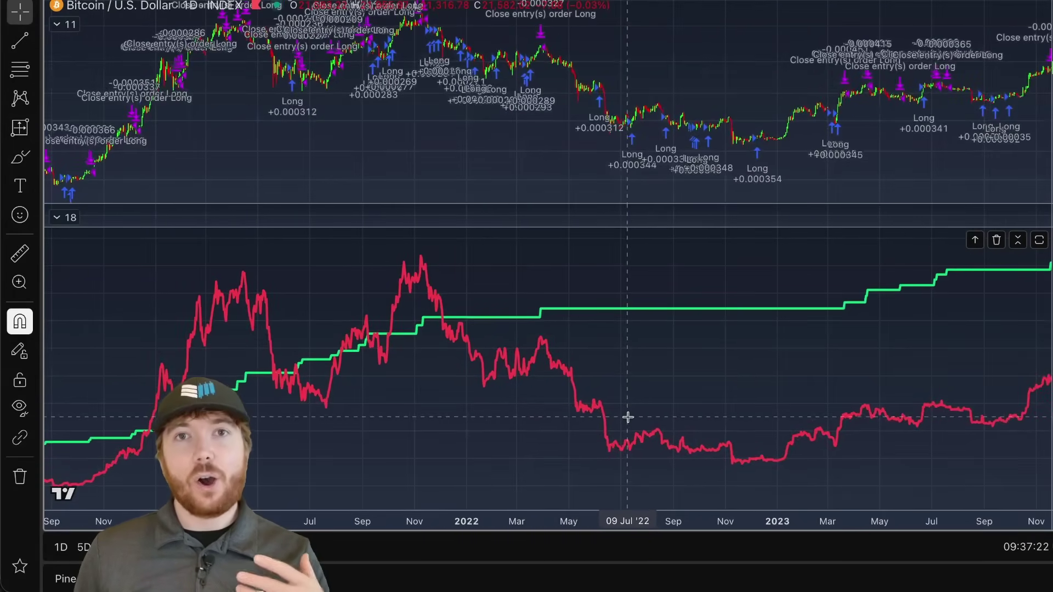
scroll(616, 422, down, 3)
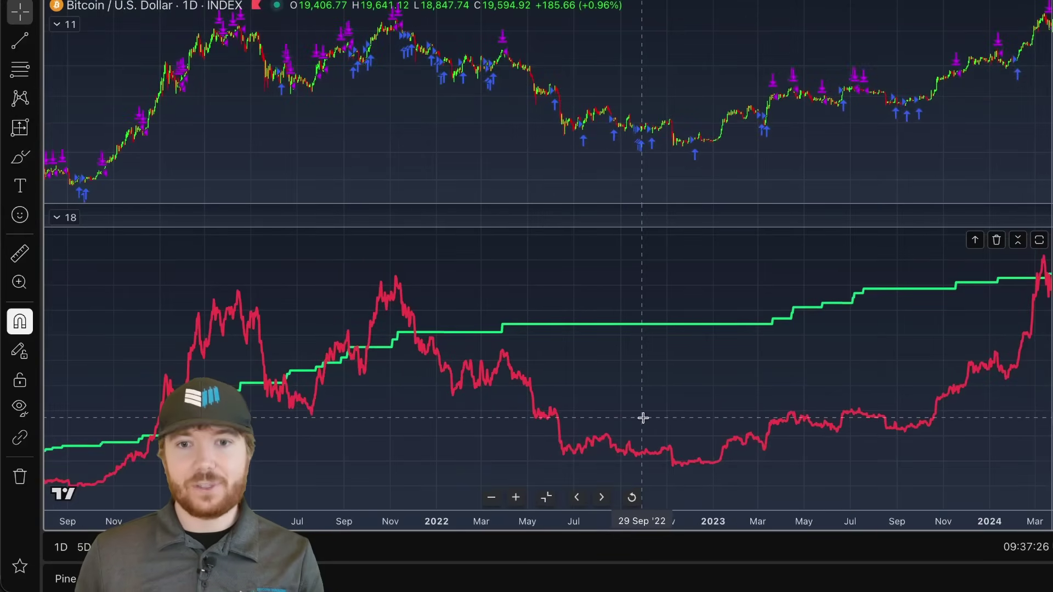
scroll(593, 422, right, 3)
scroll(551, 422, down, 2)
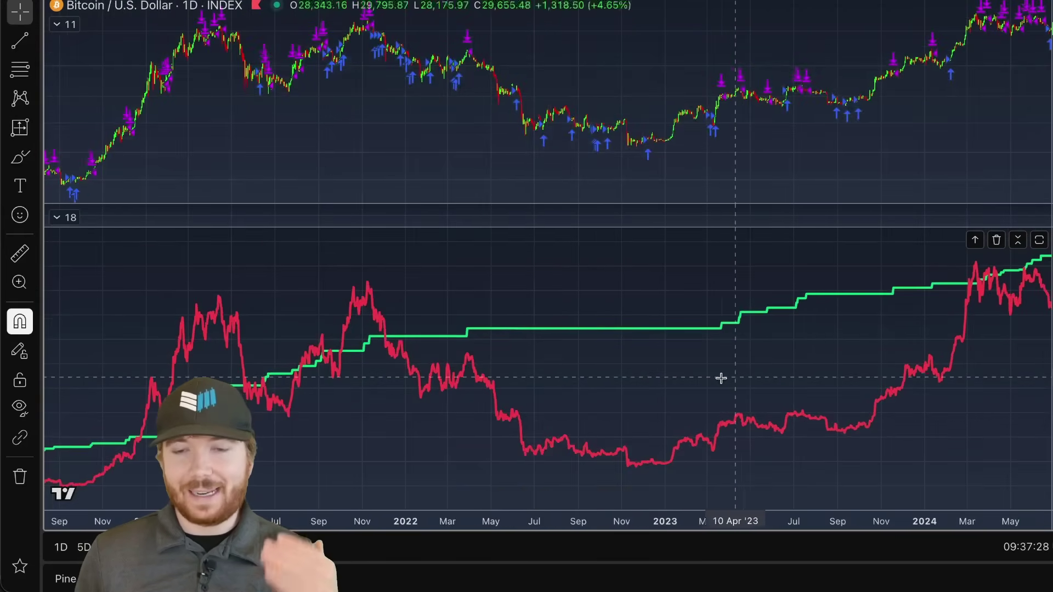
scroll(720, 378, right, 10)
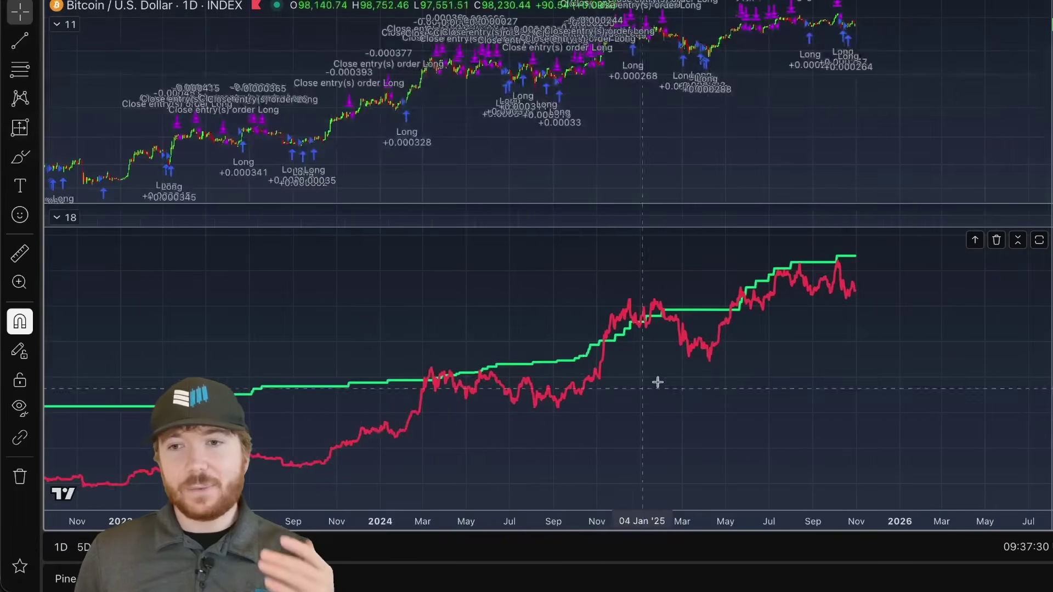
scroll(627, 397, up, 2)
right_click(987, 254)
mouse_move(1031, 494)
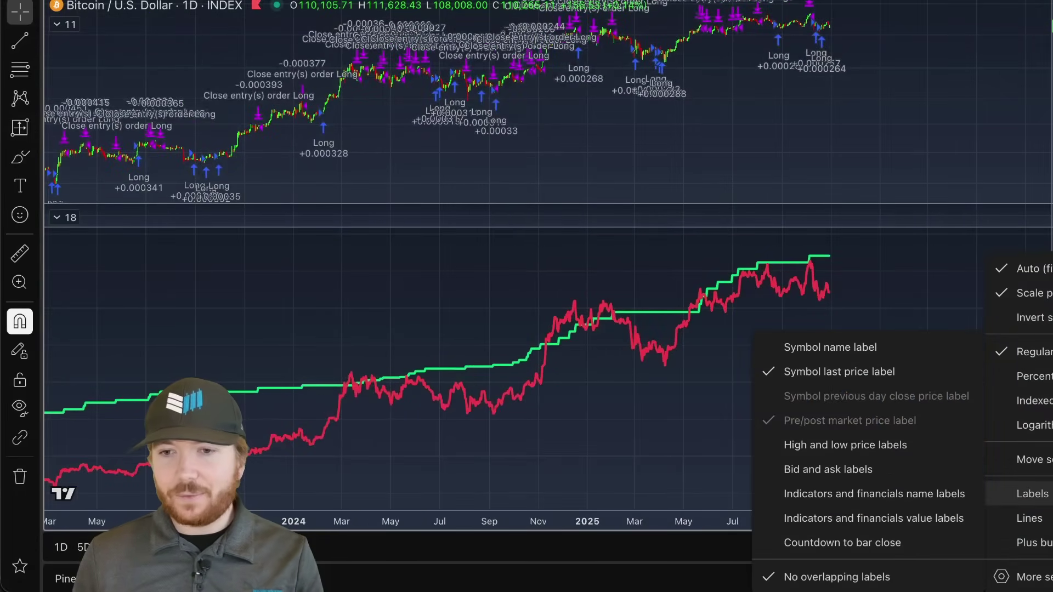
click(873, 518)
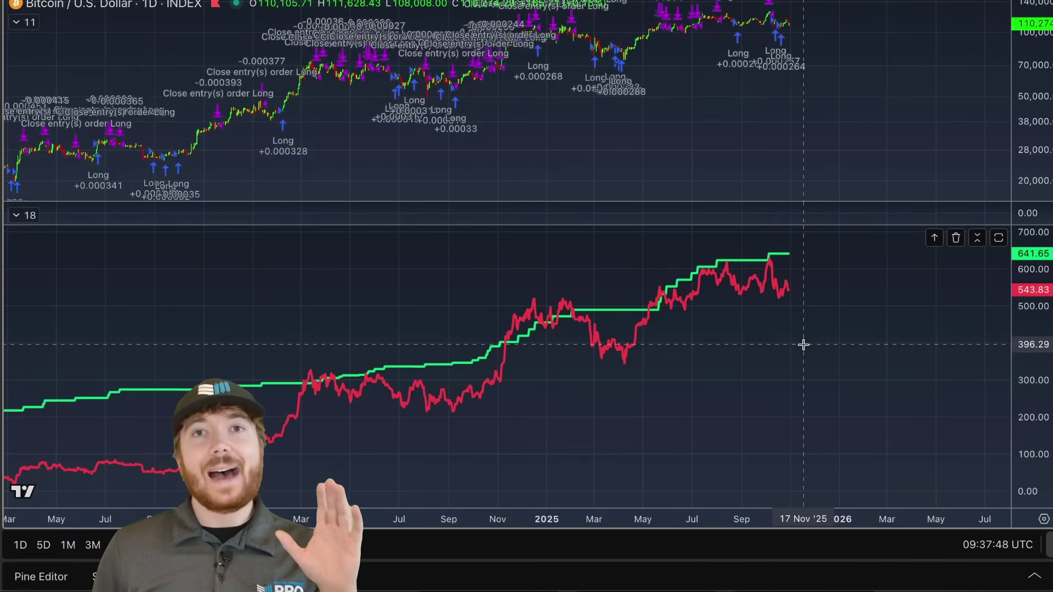
scroll(815, 391, up, 1)
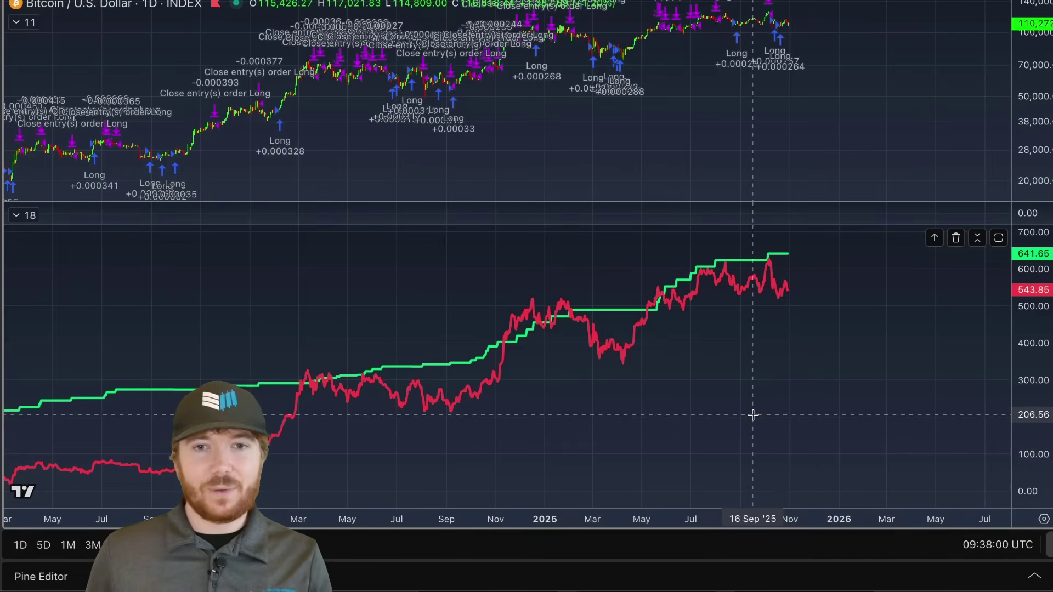
scroll(791, 381, up, 1)
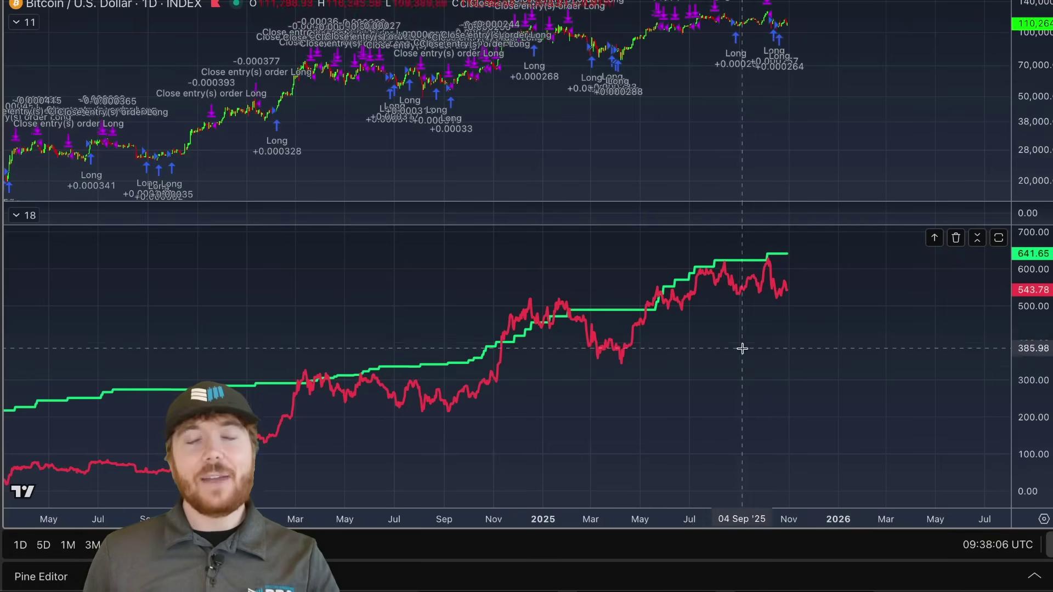
Maximize the price pane and pan it to show Sep 2023 through Mar 2026.
double_click(781, 129)
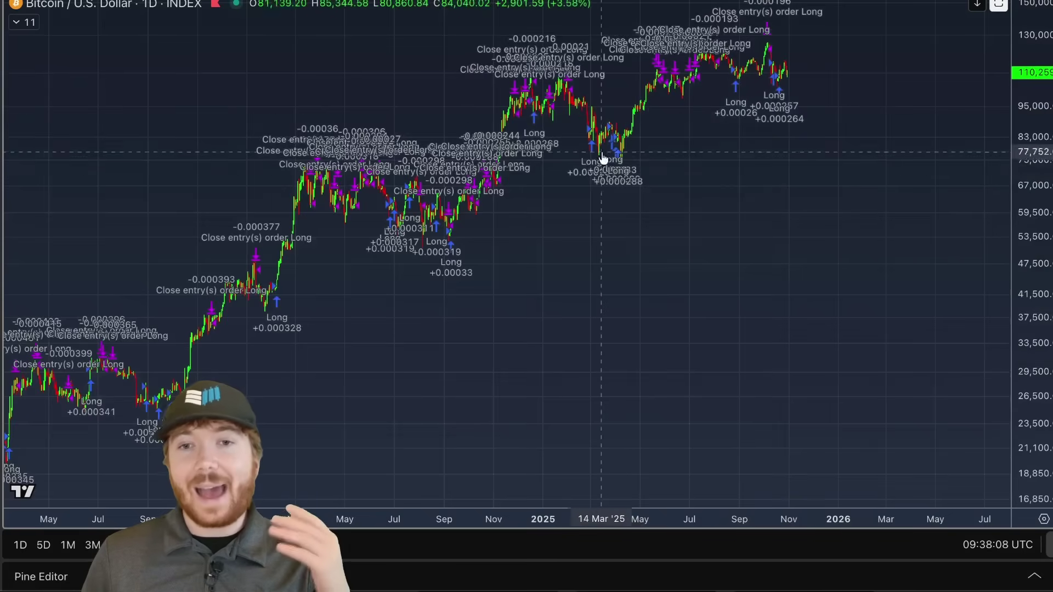
scroll(578, 247, up, 3)
scroll(605, 334, up, 2)
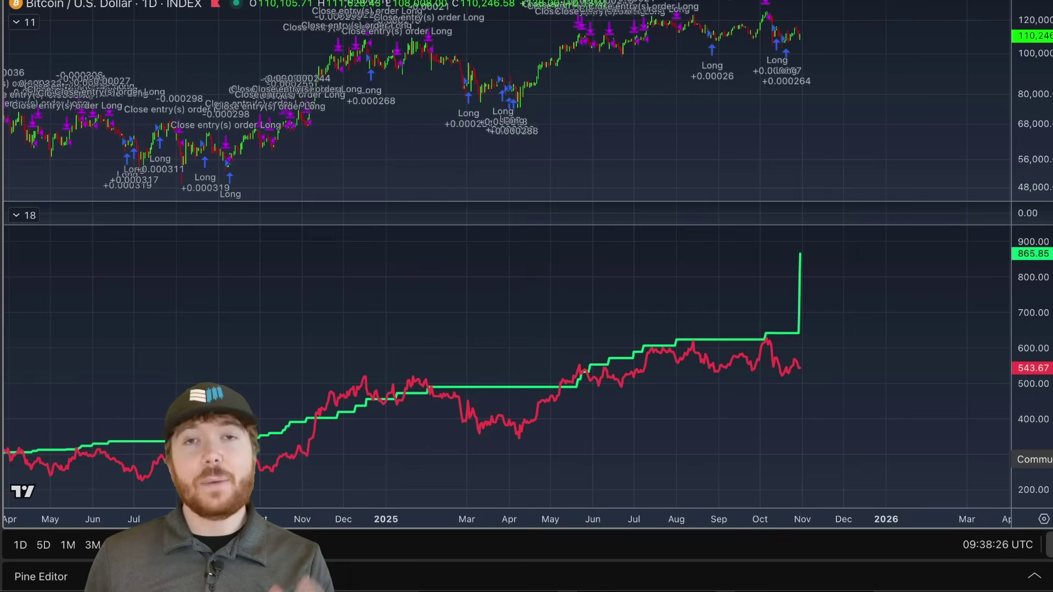
drag(801, 394, 728, 404)
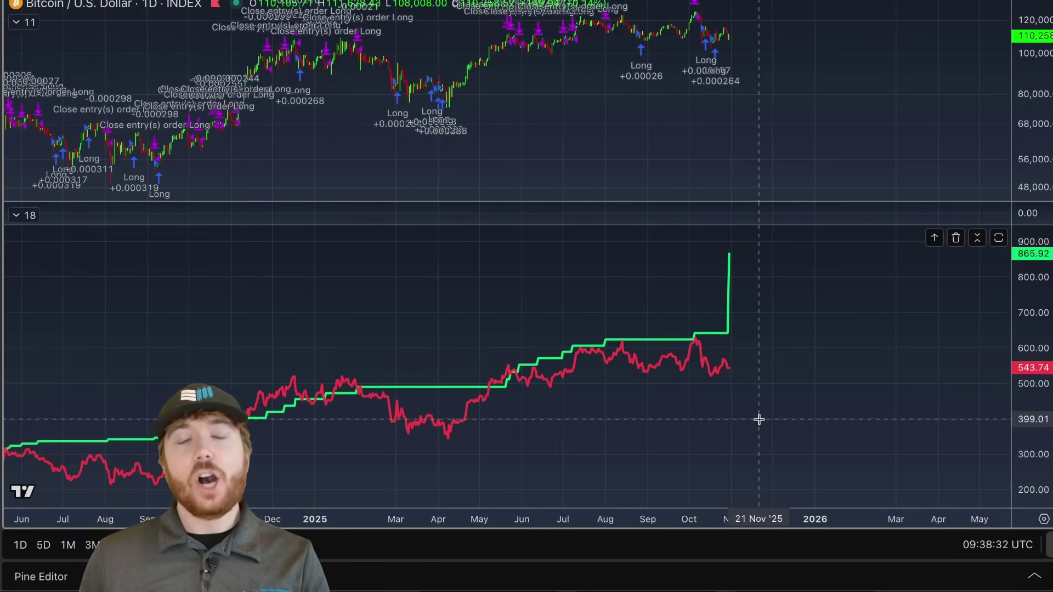
scroll(762, 384, down, 5)
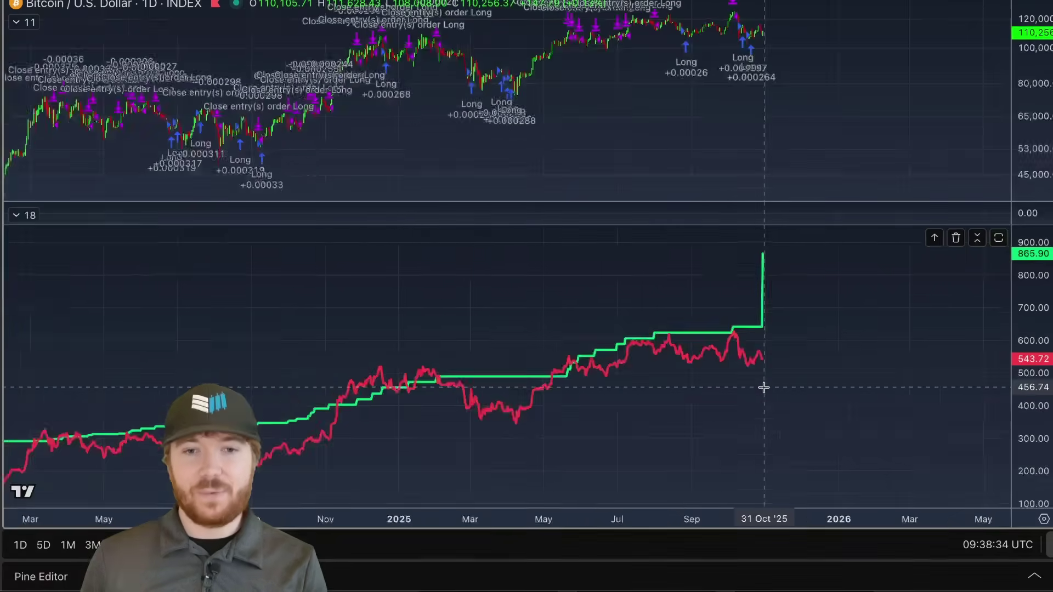
drag(540, 159, 783, 171)
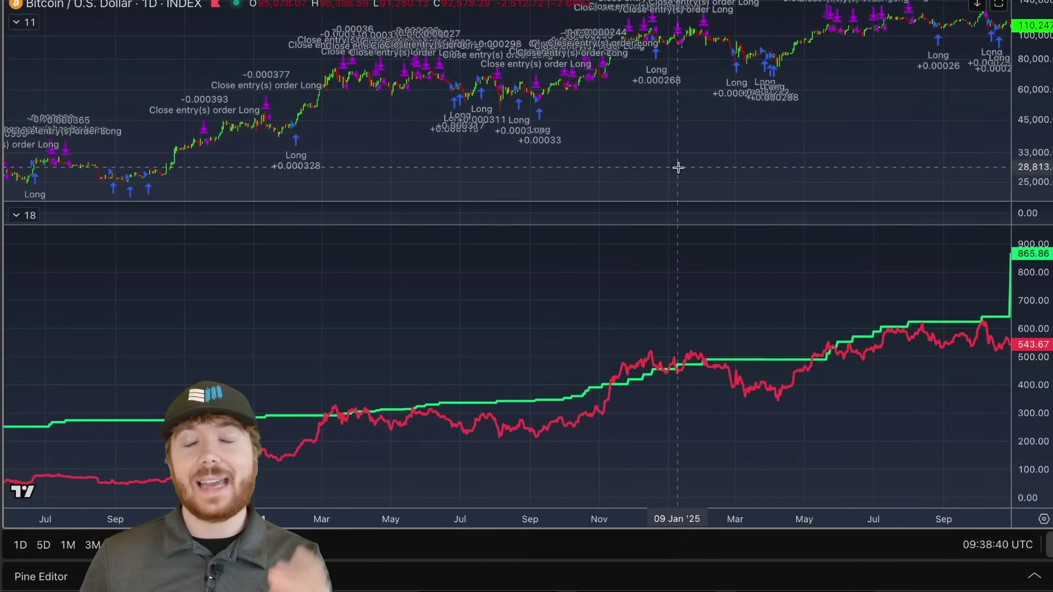
scroll(756, 162, down, 3)
drag(775, 150, 628, 159)
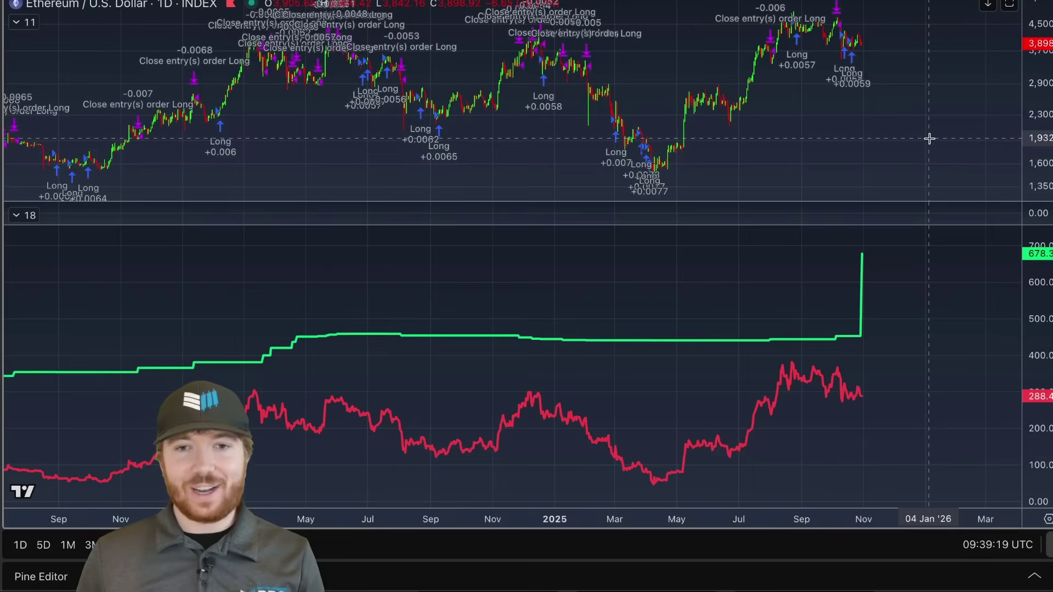
Show earlier Ethereum history and switch the price scale from log to linear.
scroll(926, 137, down, 5)
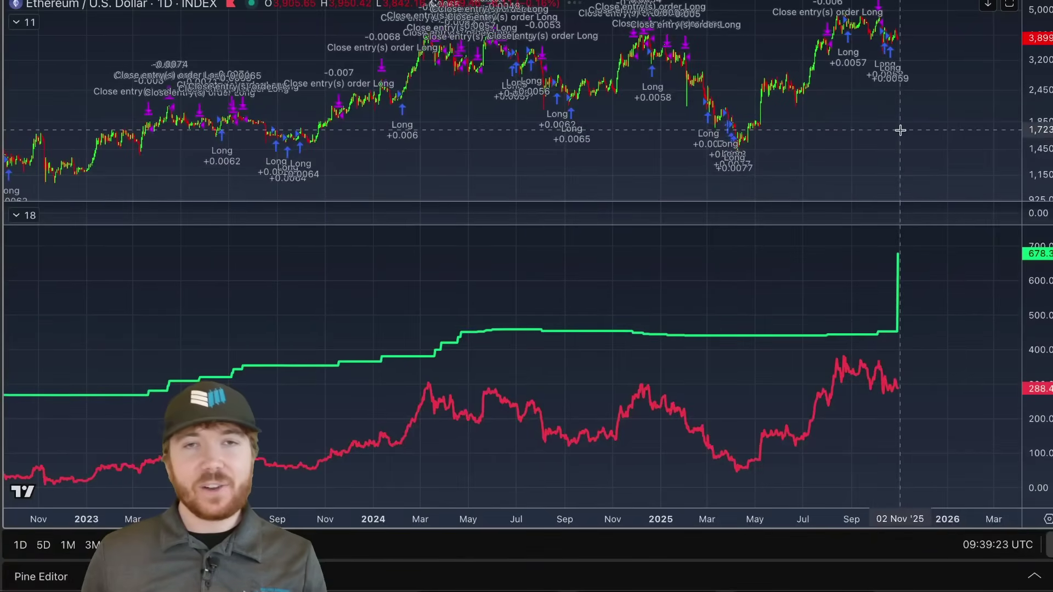
scroll(900, 130, down, 3)
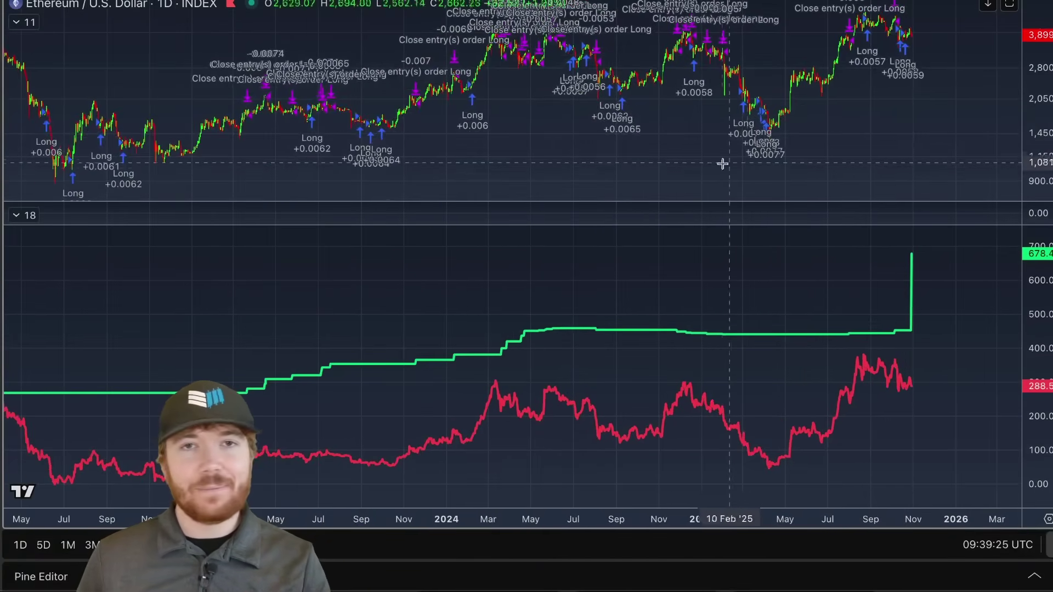
scroll(629, 159, down, 2)
drag(616, 149, 726, 149)
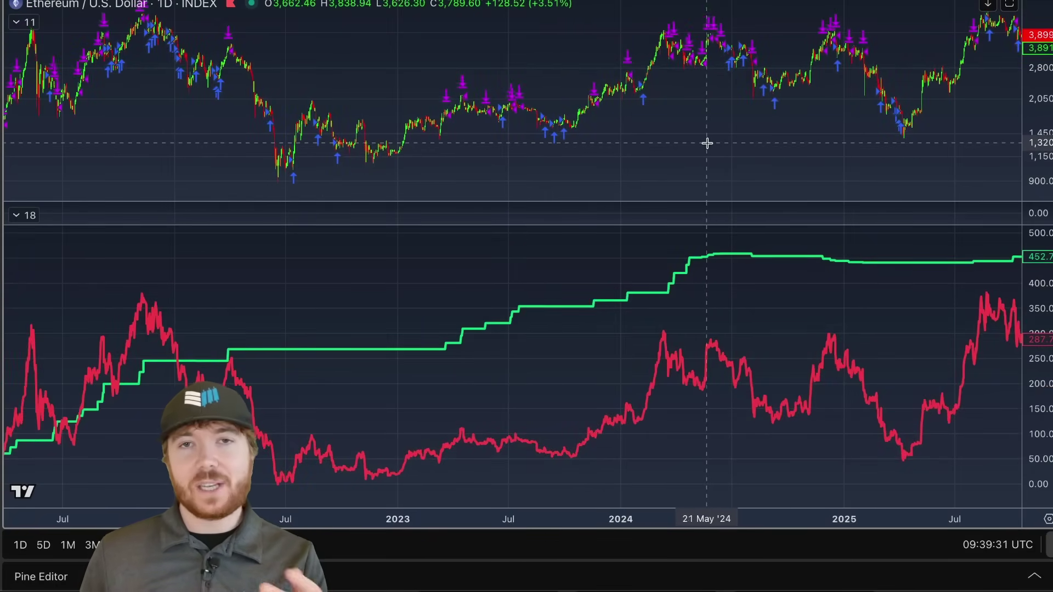
scroll(731, 141, down, 3)
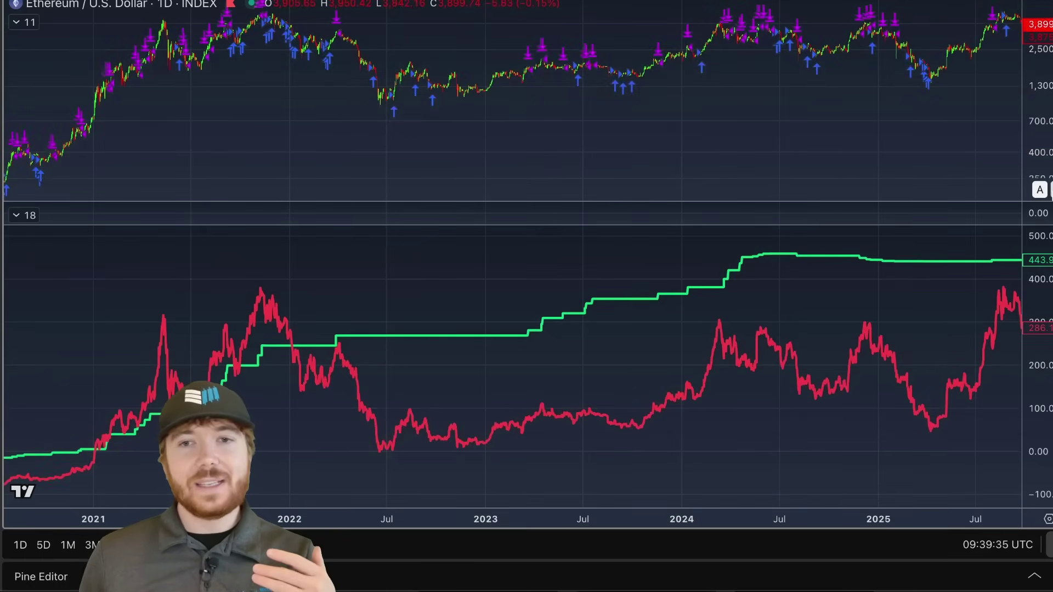
click(1050, 190)
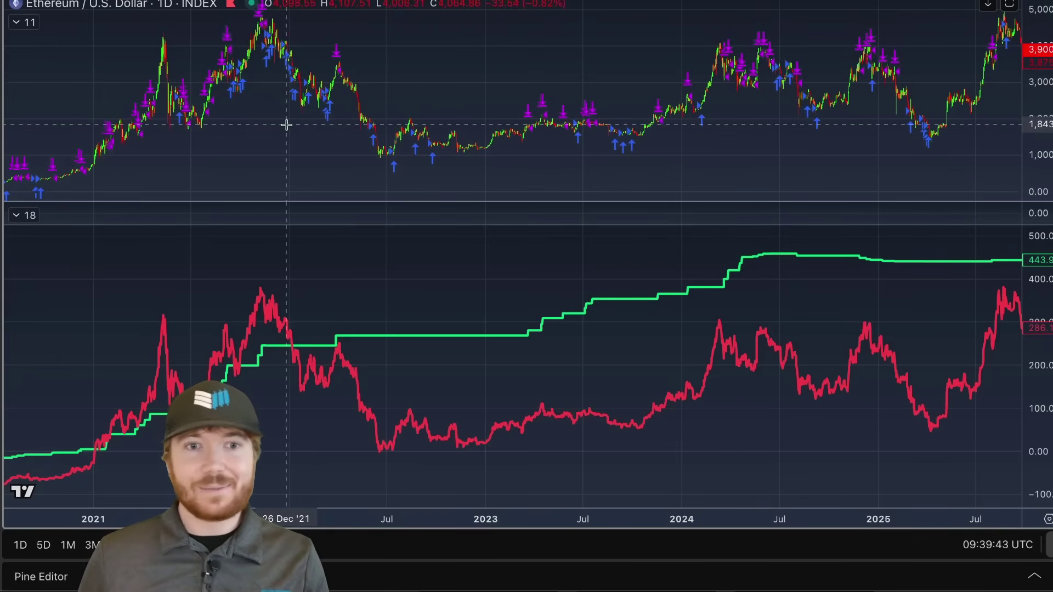
Pan the Ethereum chart forward to dates through 2025, equity leading near 678.6.
scroll(286, 125, left, 5)
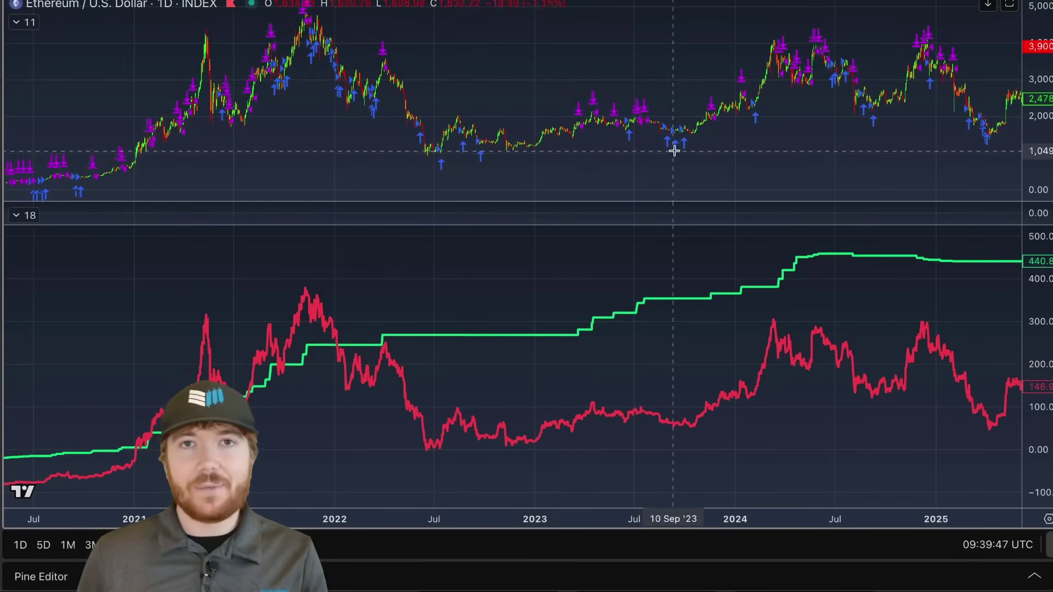
drag(687, 147, 426, 170)
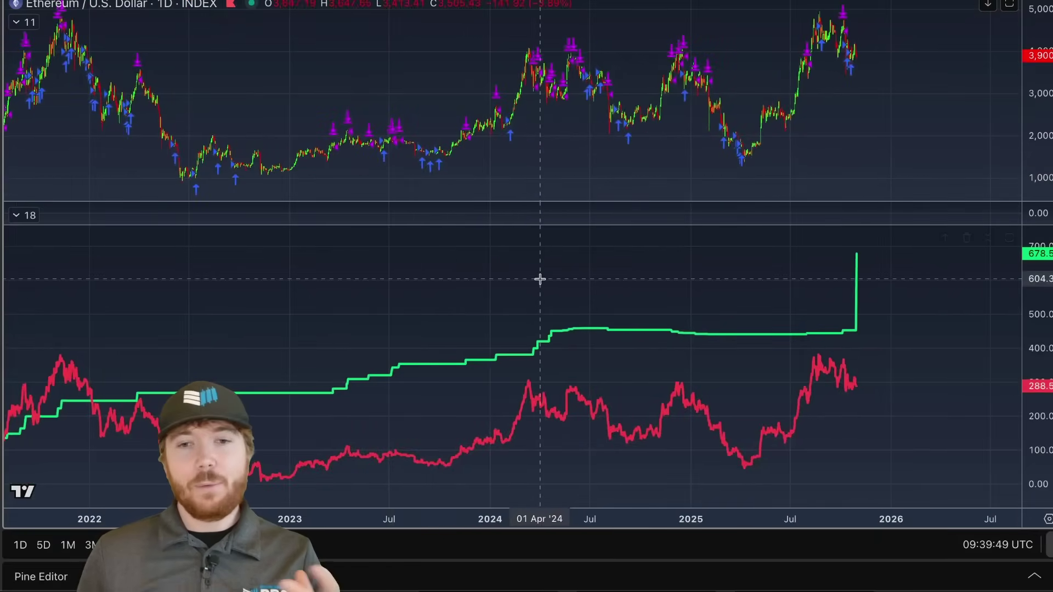
scroll(610, 291, up, 1)
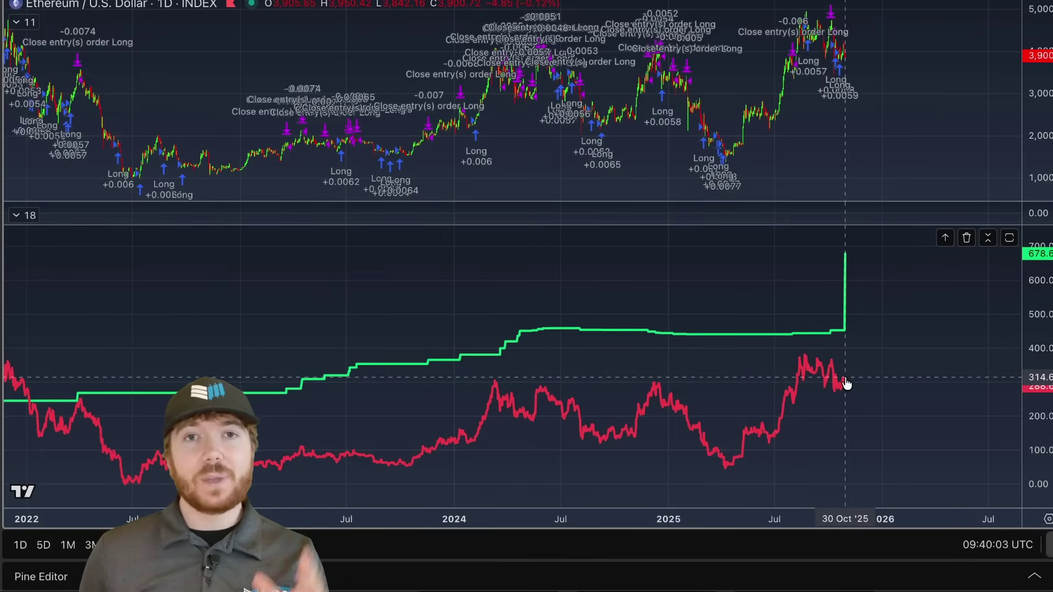
scroll(863, 384, down, 1)
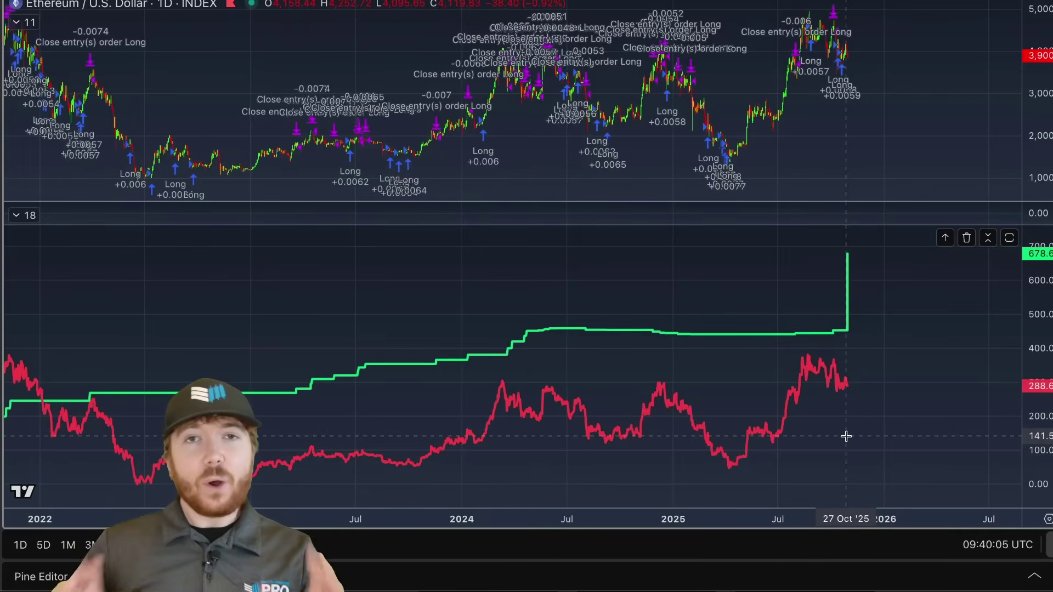
scroll(827, 396, up, 1)
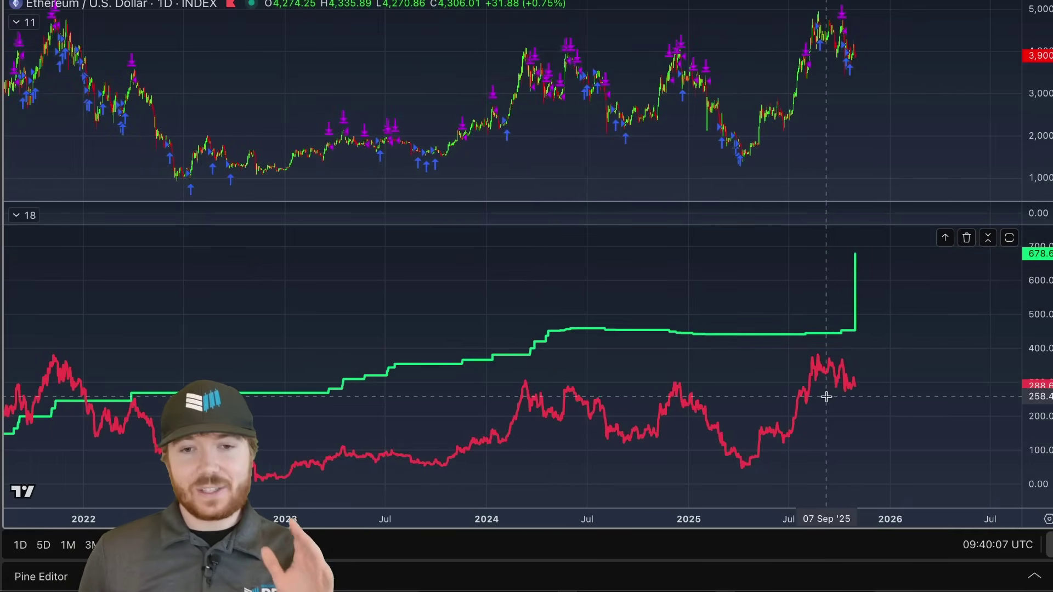
scroll(827, 396, down, 1)
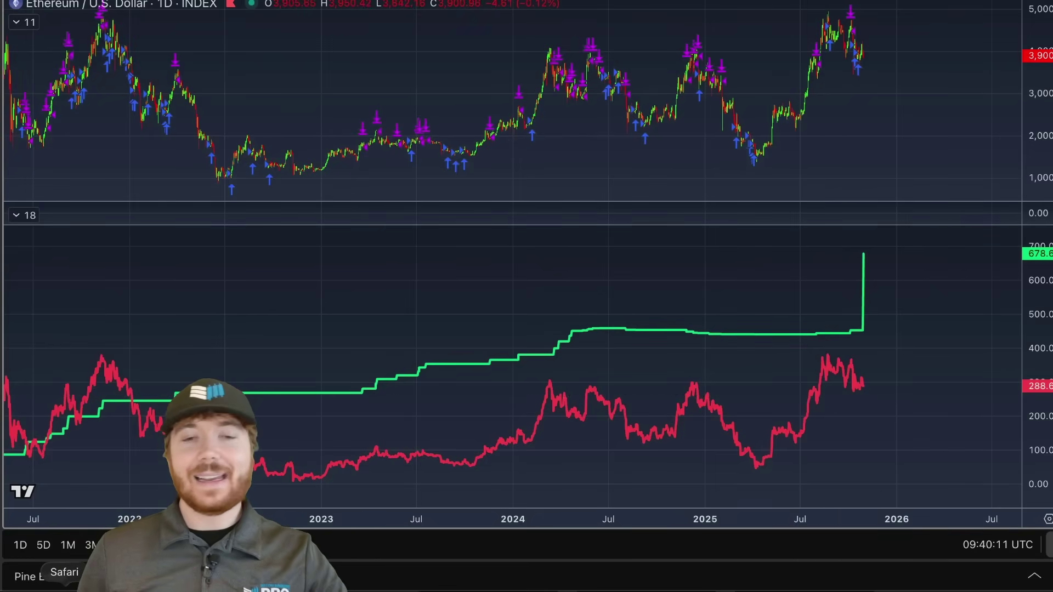
In Safari, play the related YouTube videos and jump to about 9:06.
click(65, 587)
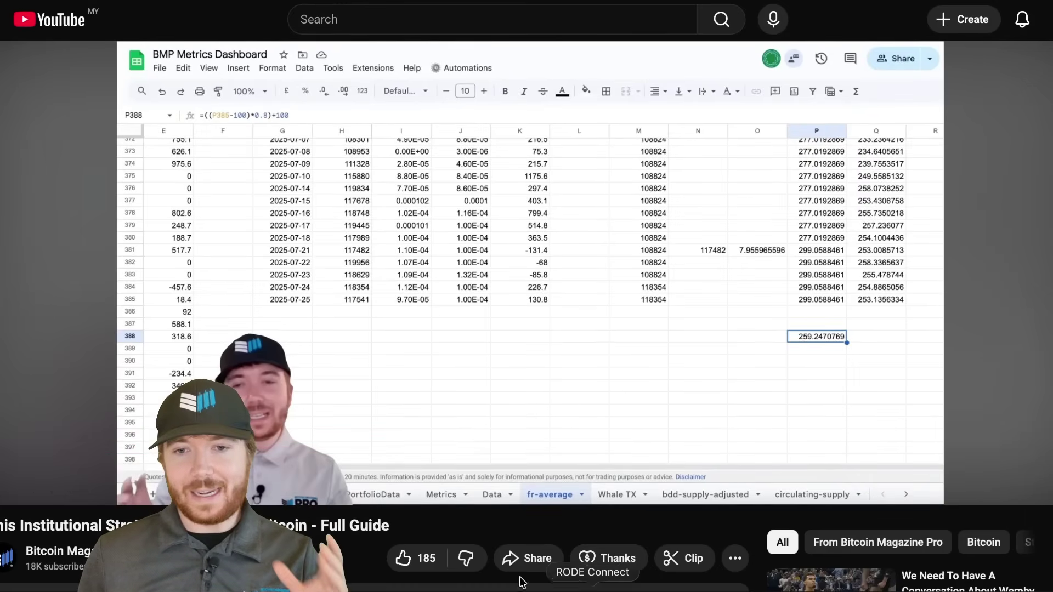
click(341, 378)
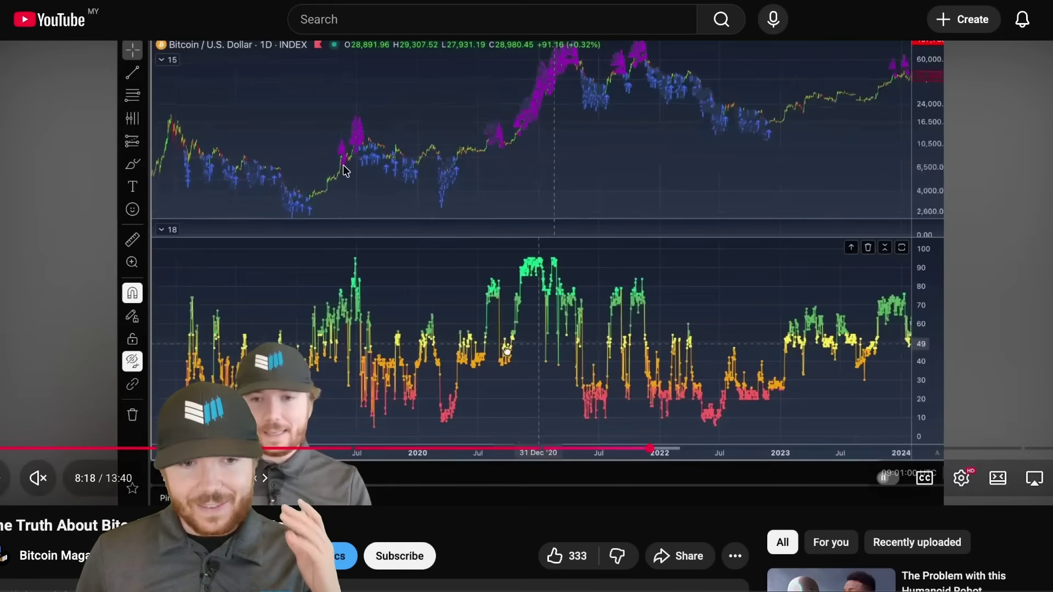
click(465, 203)
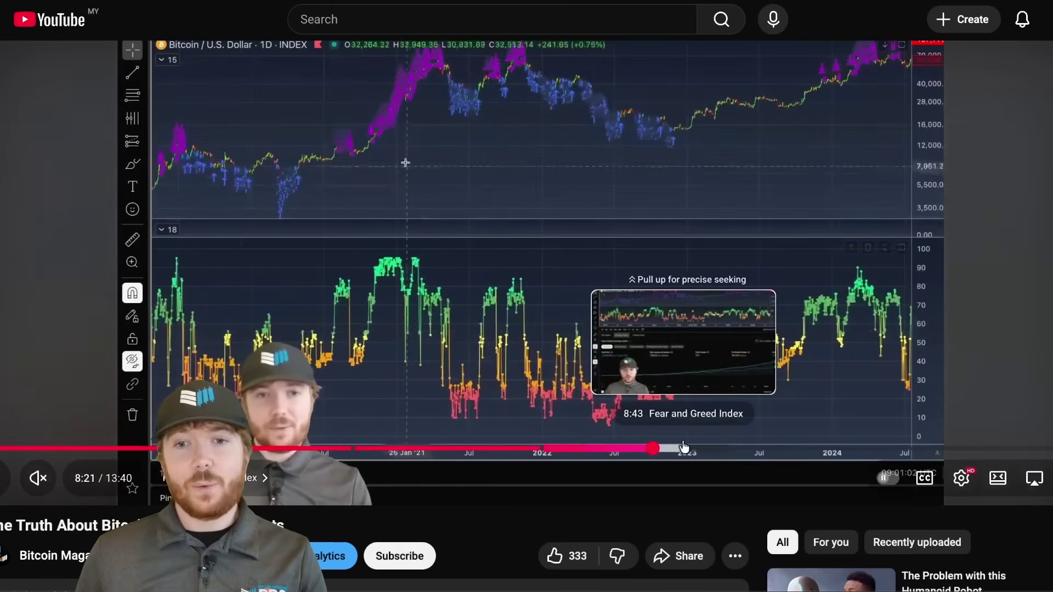
click(714, 448)
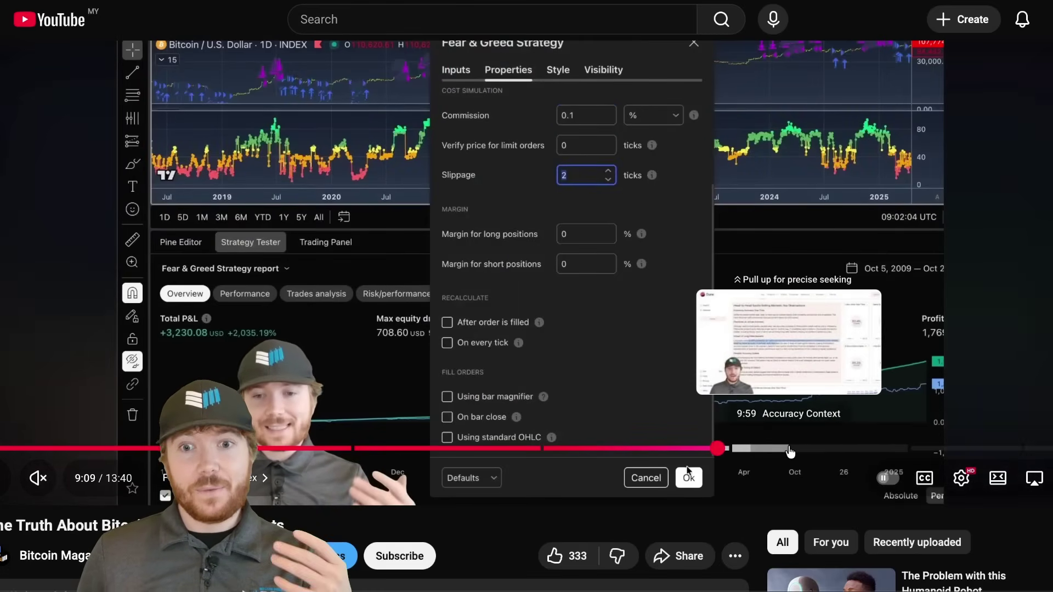
Skip to the closing summary, pause the dollar cost averaging video, and show the Bitcoin AASI chart.
drag(931, 448, 989, 448)
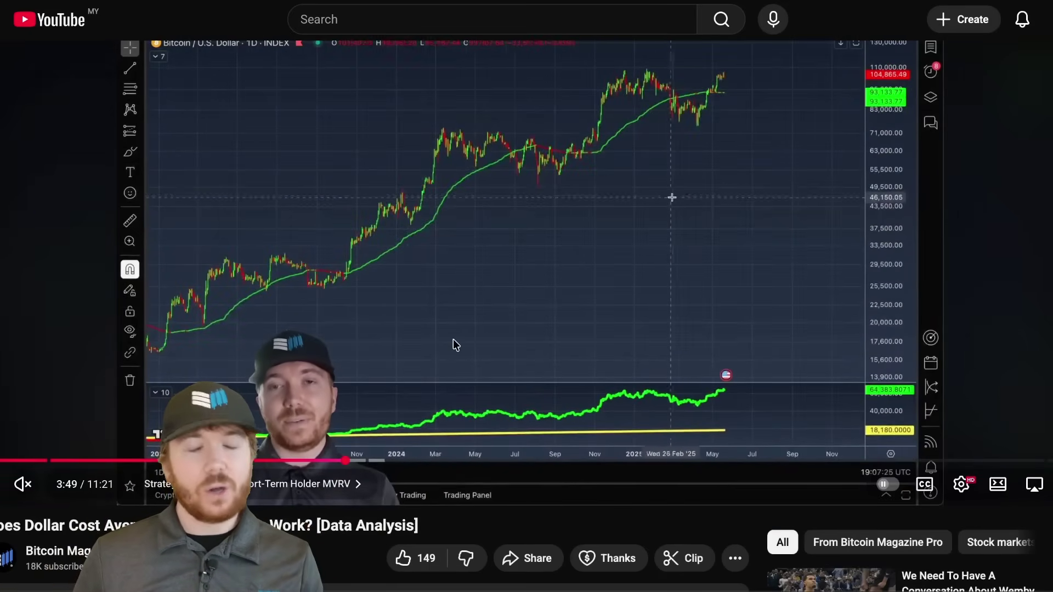
scroll(446, 329, down, 2)
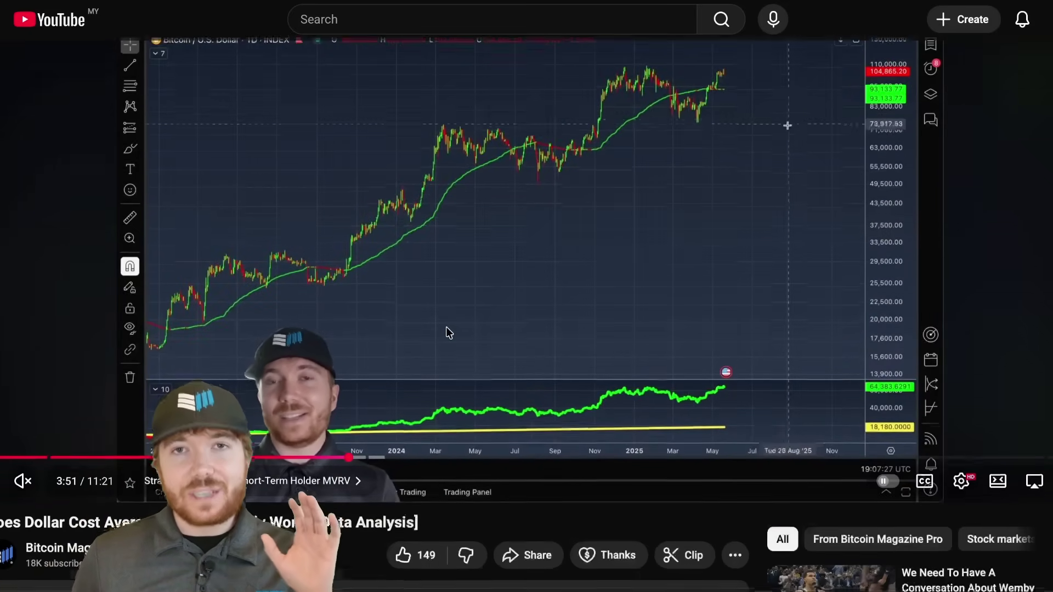
click(420, 215)
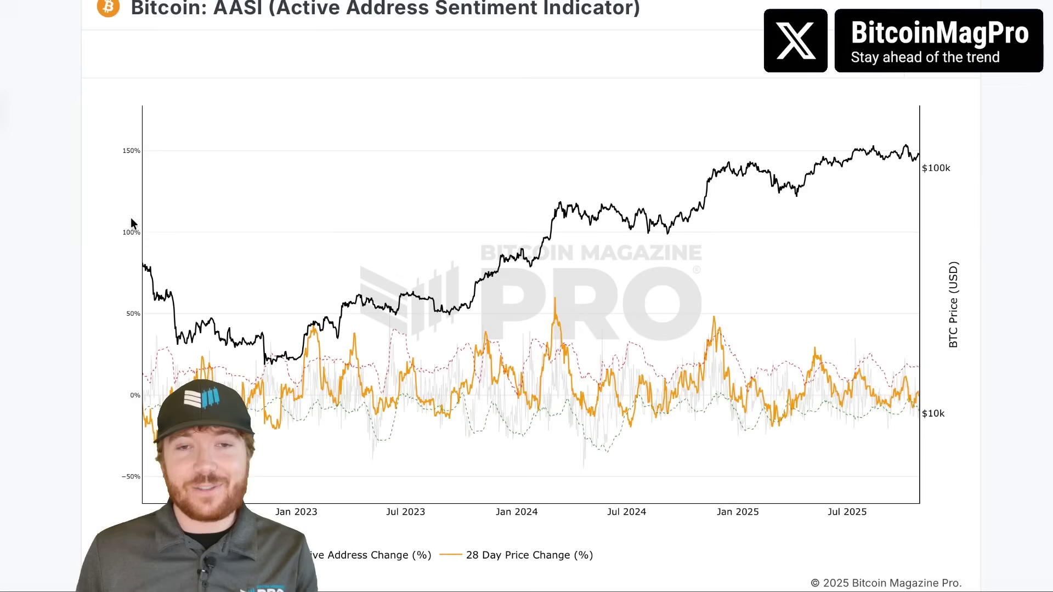
scroll(265, 245, down, 1)
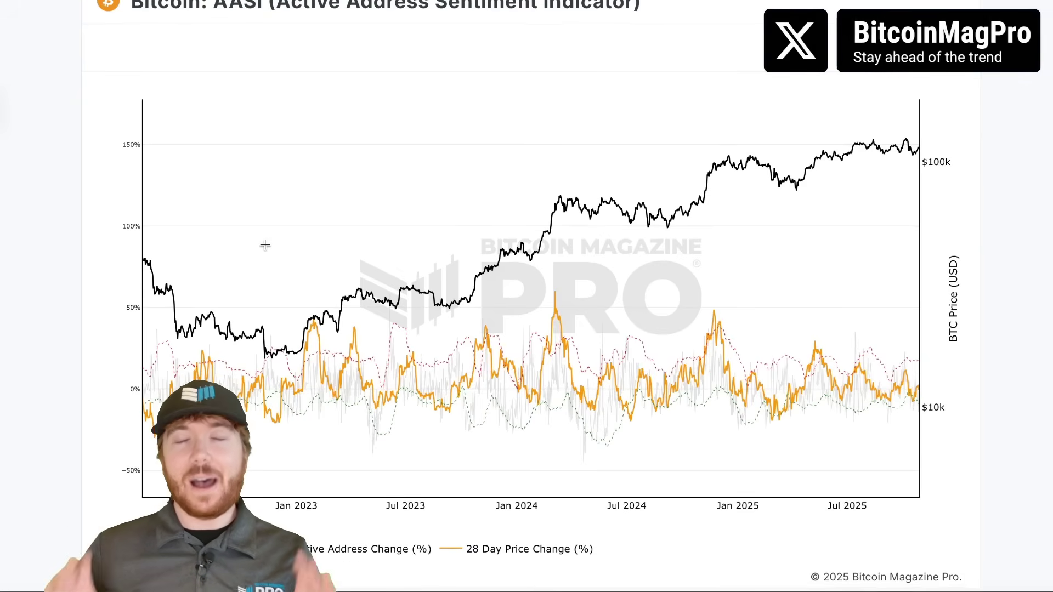
mouse_move(369, 278)
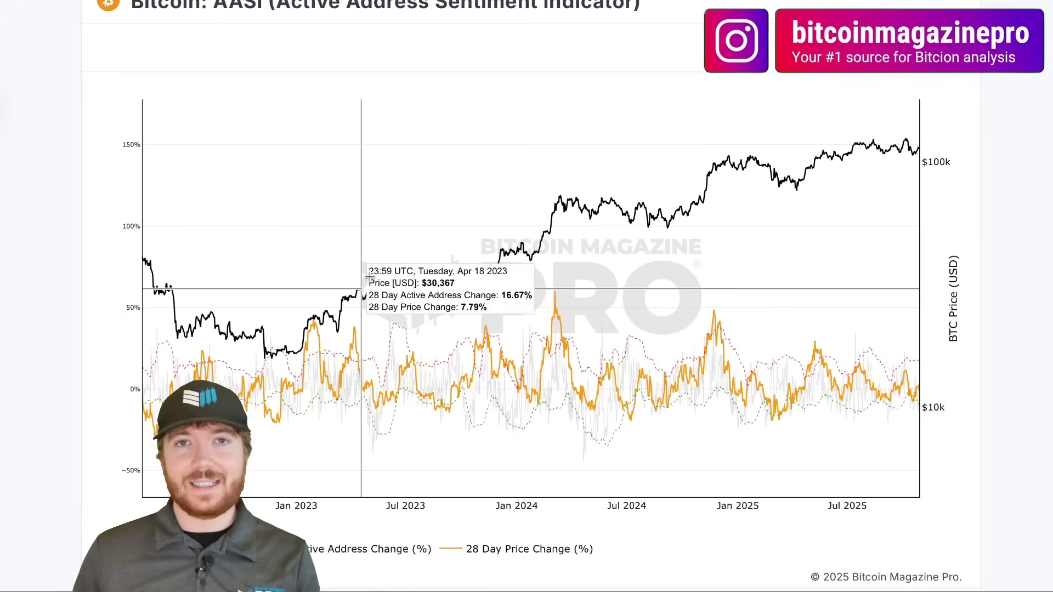